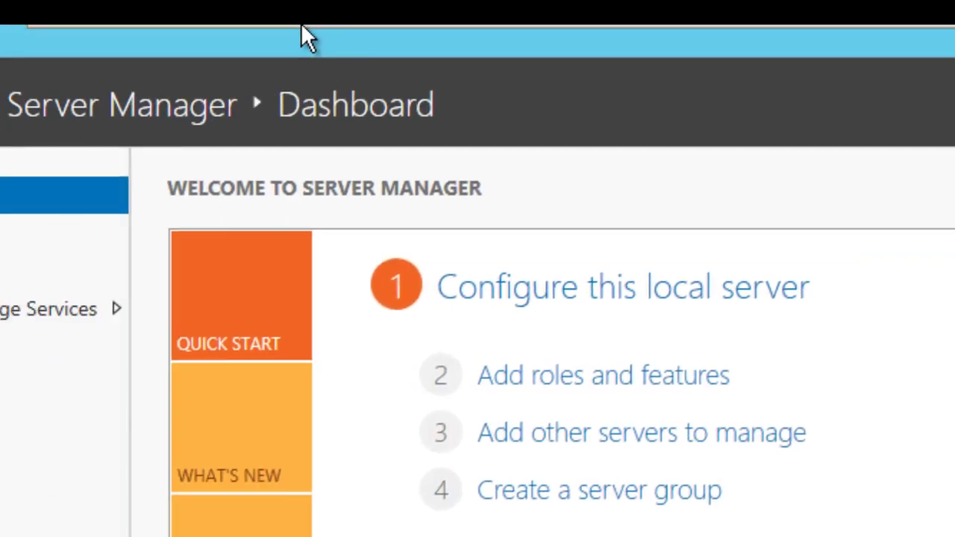
# Start adding roles and features on bjnode1.bjdc2.edu with a role-based installation, selecting no server roles, and proceed to feature selection.
pyautogui.moveTo(485, 28)
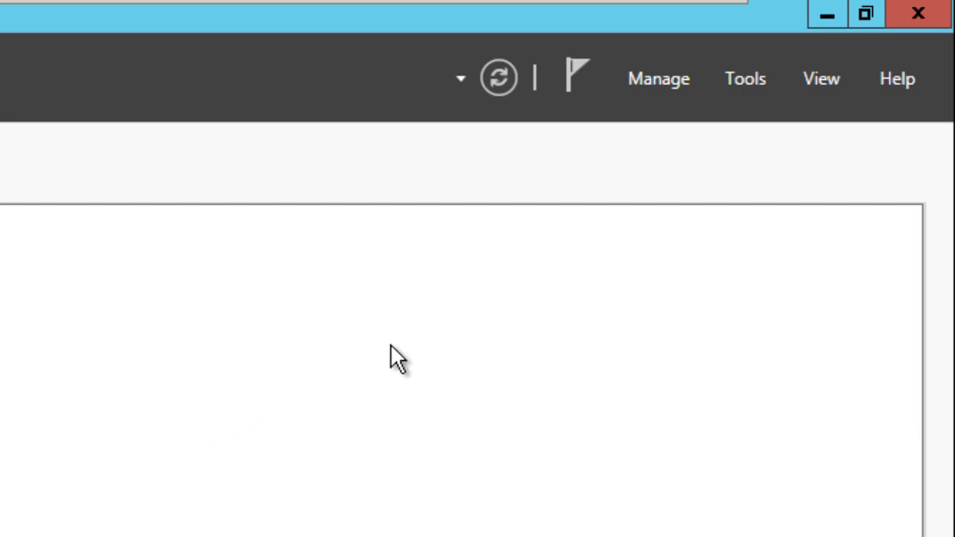
pyautogui.click(676, 80)
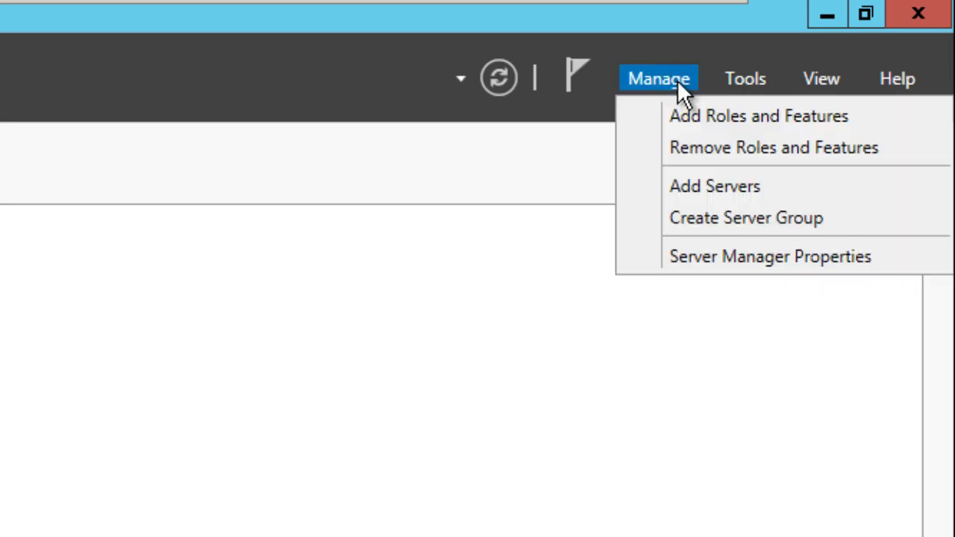
pyautogui.click(691, 119)
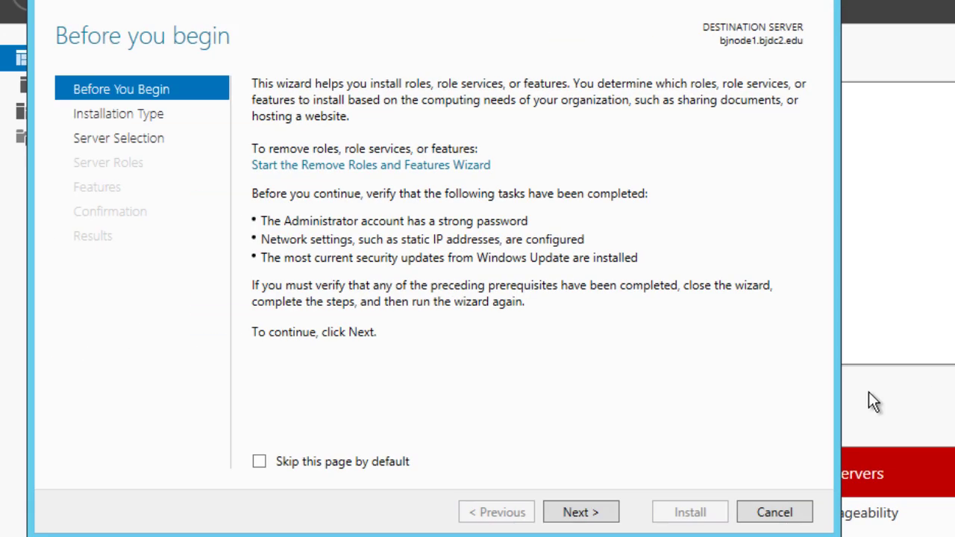
pyautogui.click(586, 521)
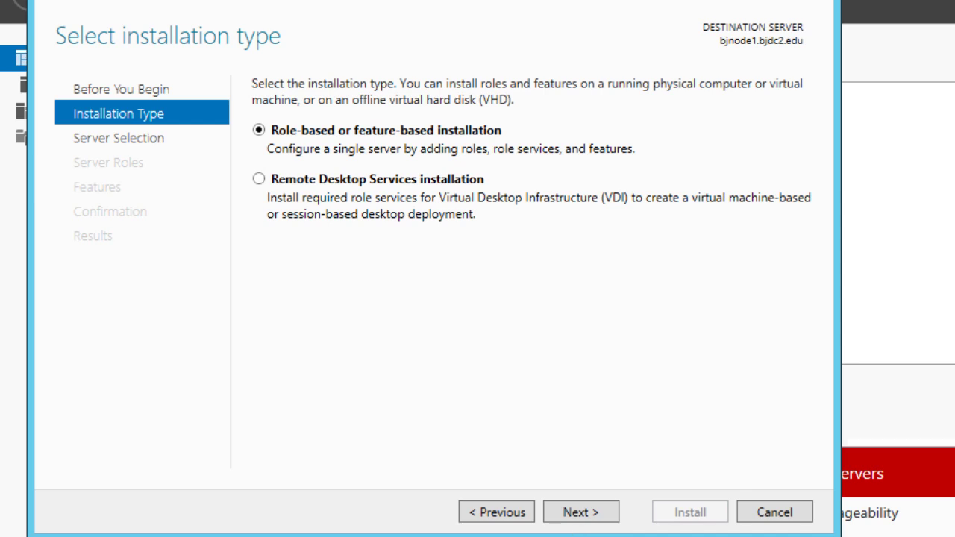
pyautogui.click(589, 515)
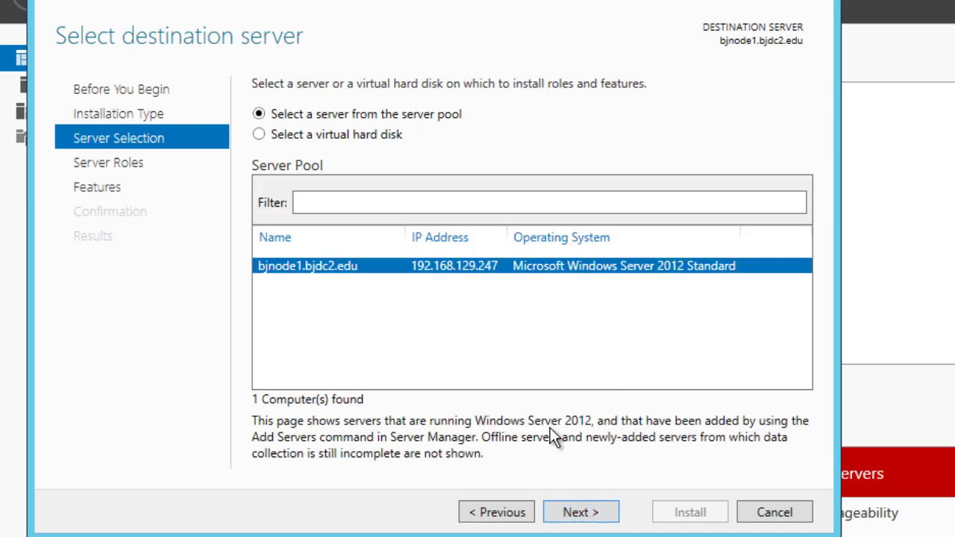
pyautogui.click(581, 520)
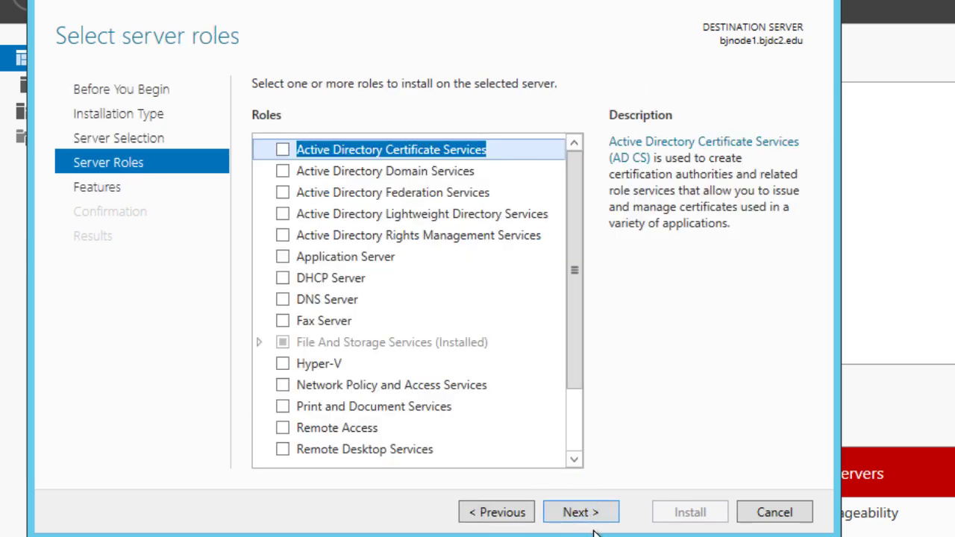
pyautogui.click(597, 520)
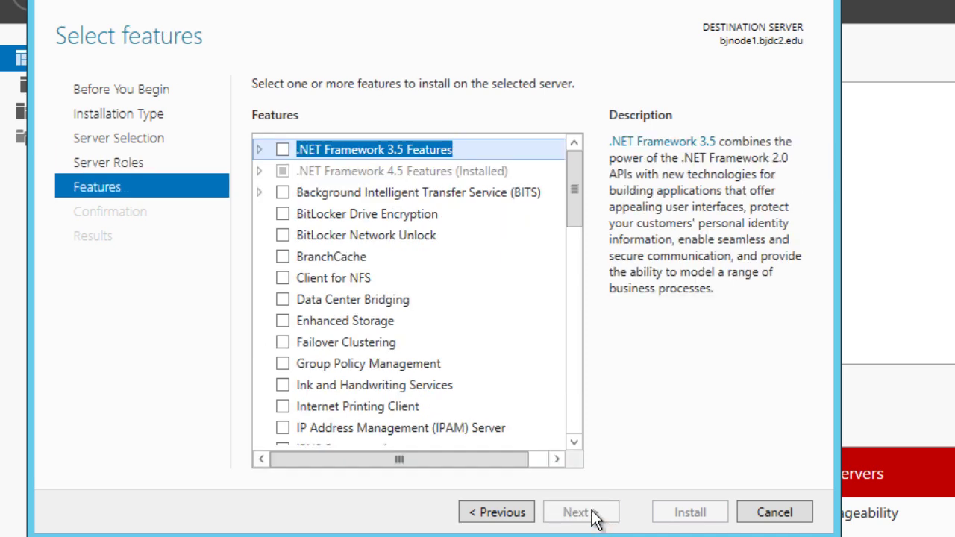
# Add the Failover Clustering feature with its required management tools and start the installation on bjnode1.
pyautogui.click(286, 342)
pyautogui.click(284, 341)
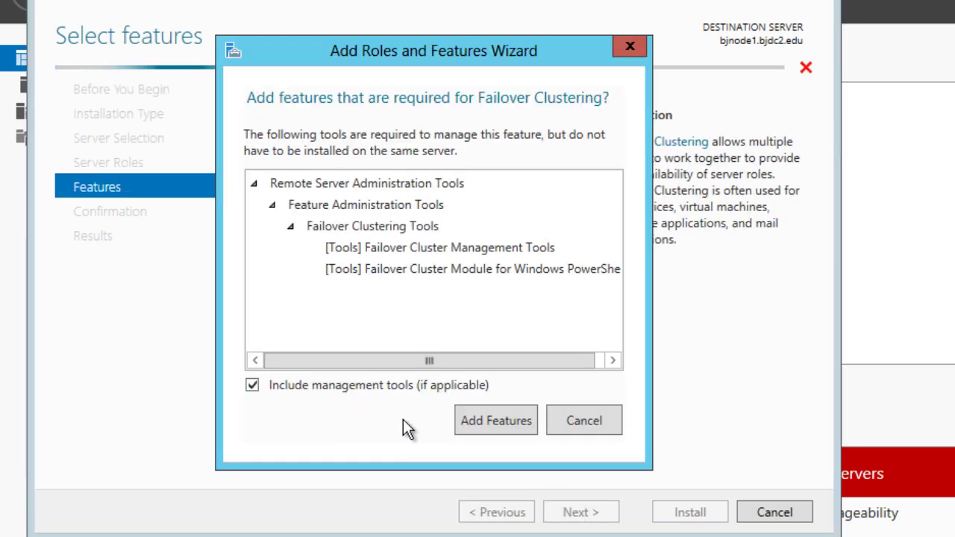
pyautogui.click(496, 423)
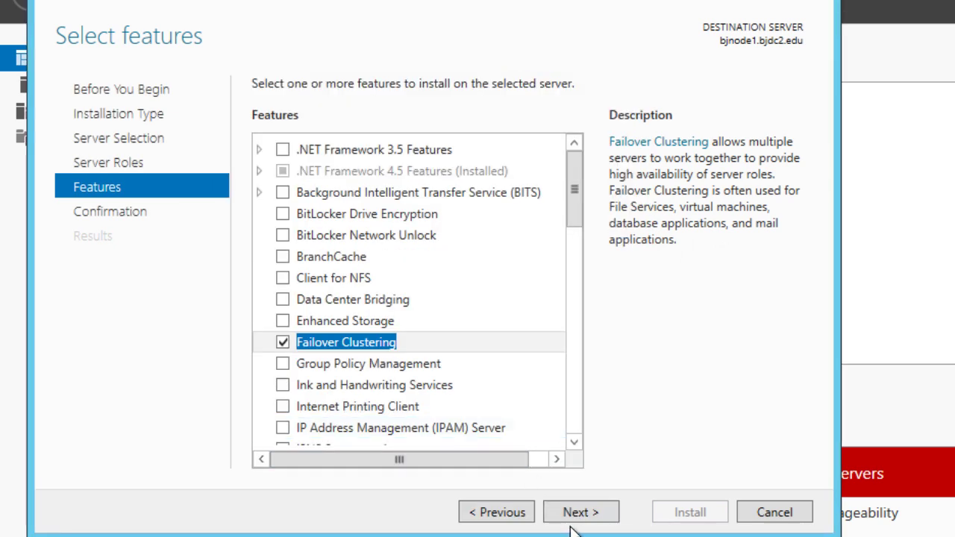
pyautogui.click(578, 524)
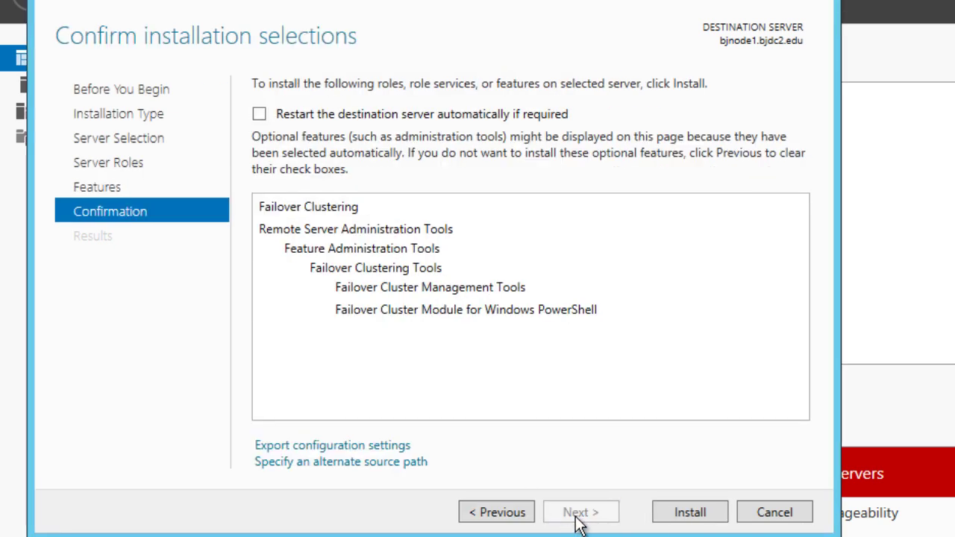
pyautogui.click(674, 515)
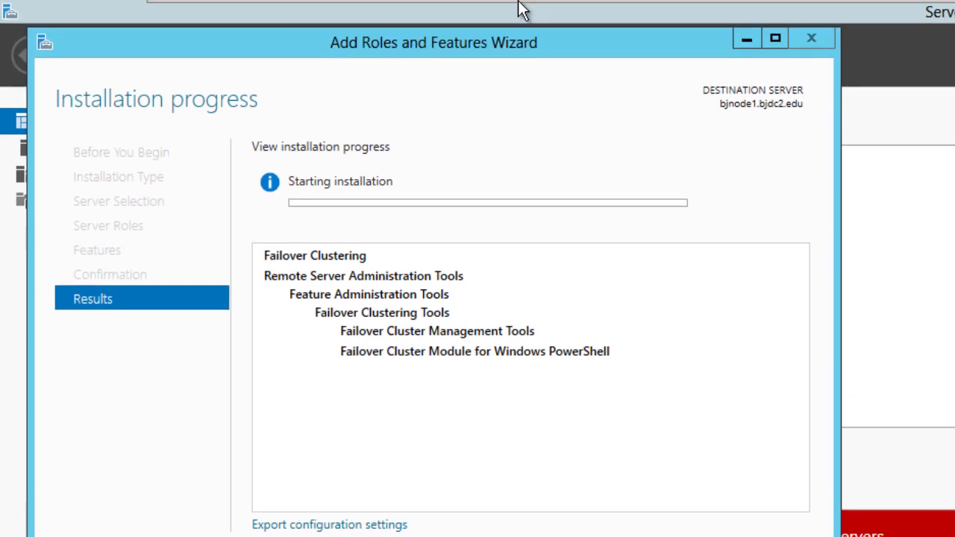
# Switch to the bj-node2 machine and advance its Add Roles and Features wizard to feature selection, keeping role-based installation and bjnode2.bjdc2.edu as destination.
pyautogui.moveTo(512, 3)
pyautogui.click(433, 12)
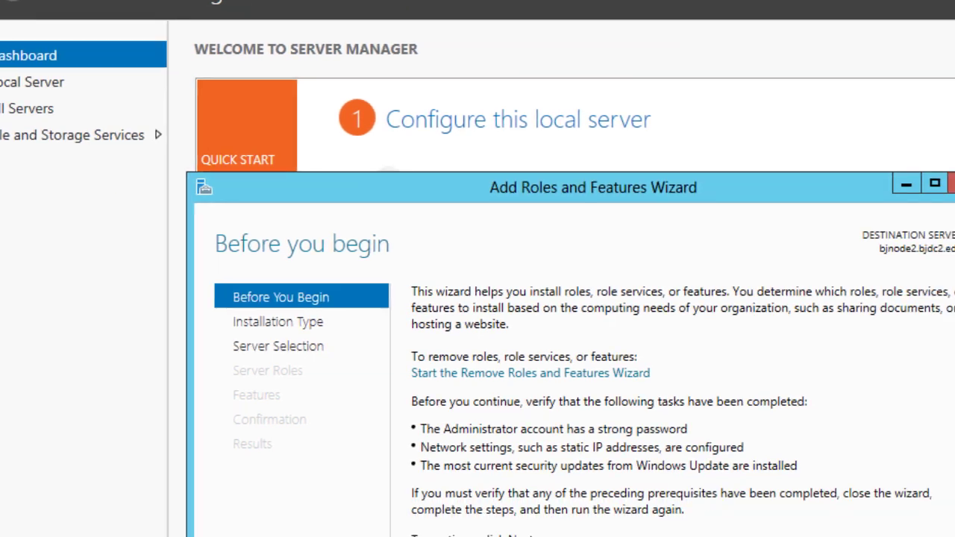
pyautogui.press('Return')
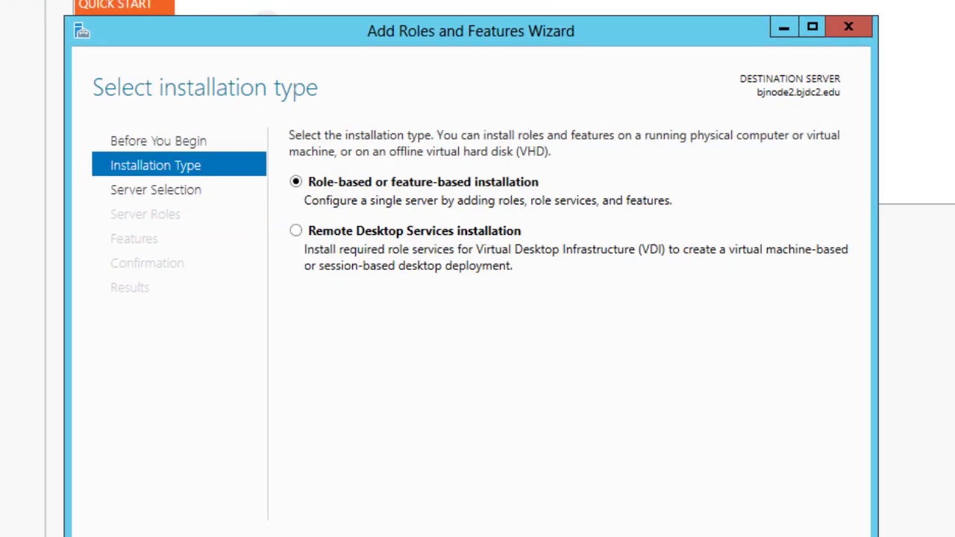
pyautogui.press('Return')
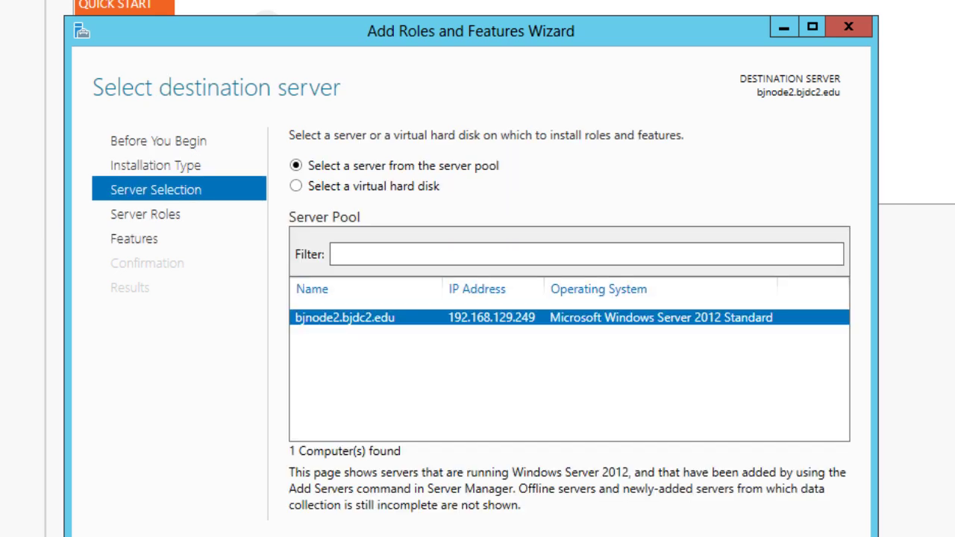
pyautogui.press('Return')
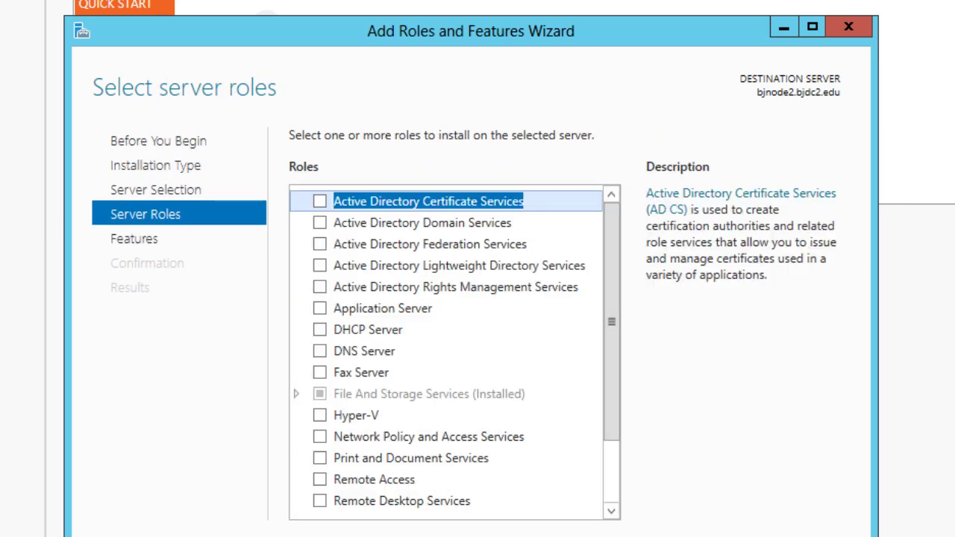
pyautogui.press('Return')
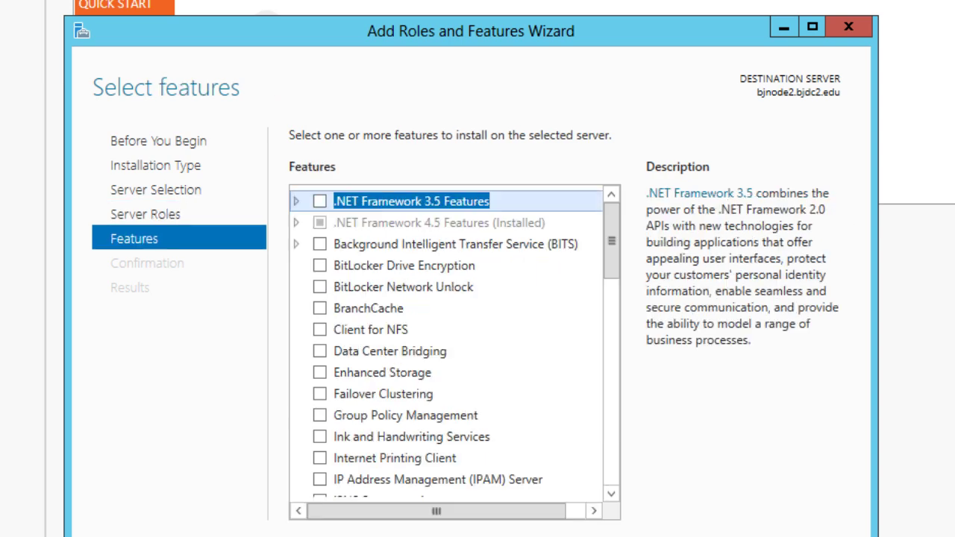
# Add Failover Clustering with its required management tools on bjnode2 and start the installation.
pyautogui.click(323, 394)
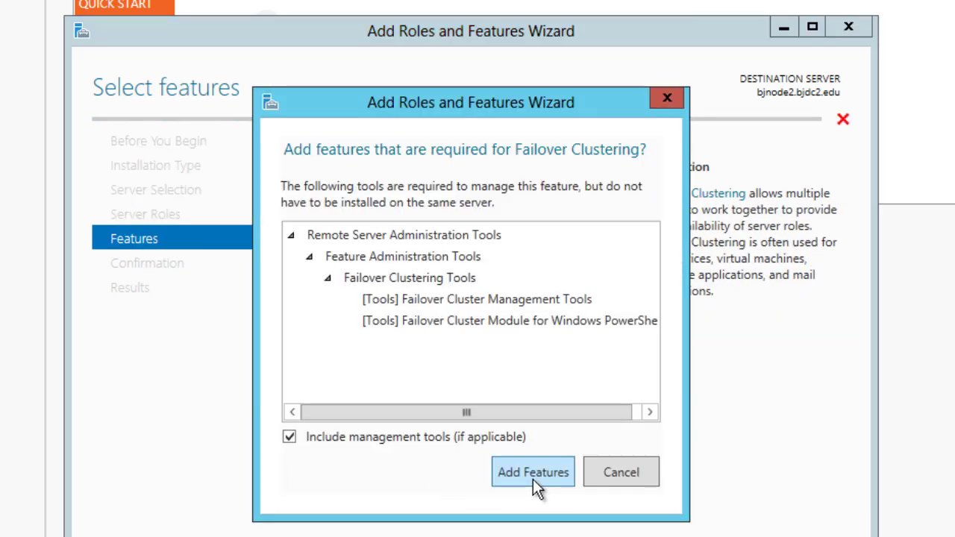
pyautogui.click(532, 477)
pyautogui.press('Return')
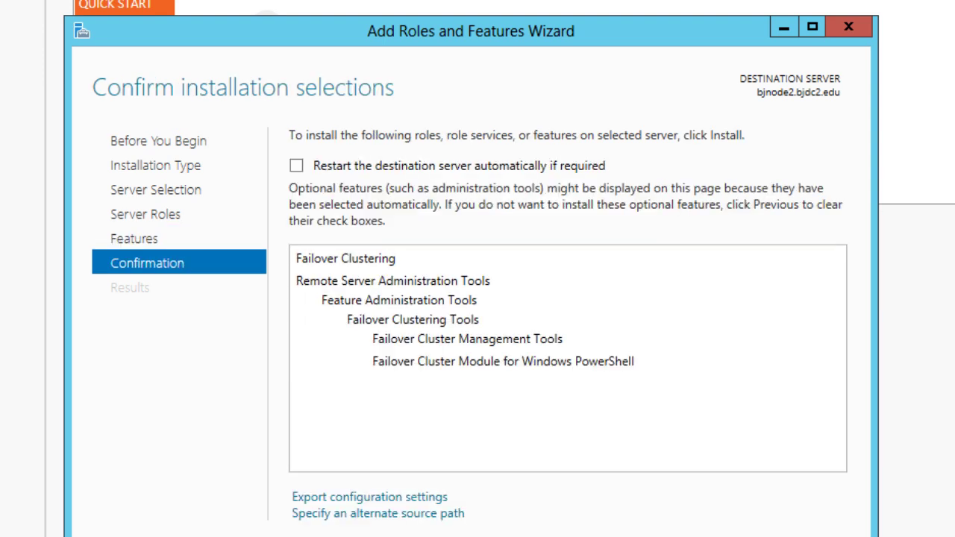
pyautogui.press('Return')
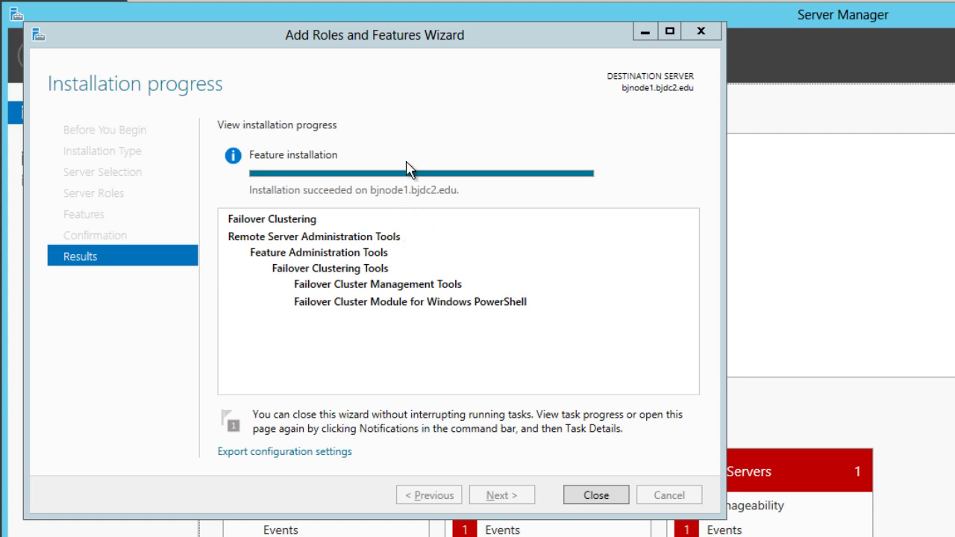
# Look at the bj-node2 machine, return to bj-node1 and close its Add Roles and Features wizard.
pyautogui.moveTo(440, 6)
pyautogui.click(369, 13)
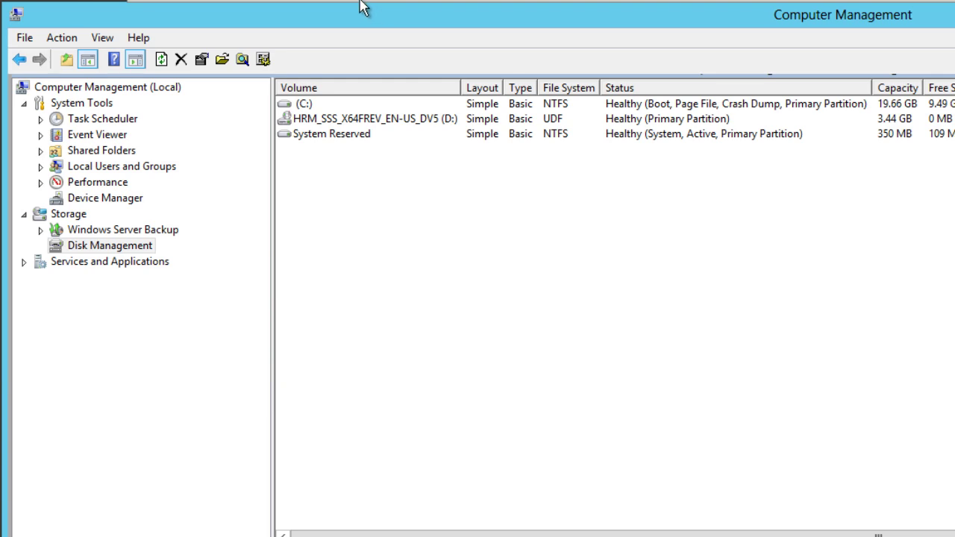
pyautogui.moveTo(367, 7)
pyautogui.click(282, 15)
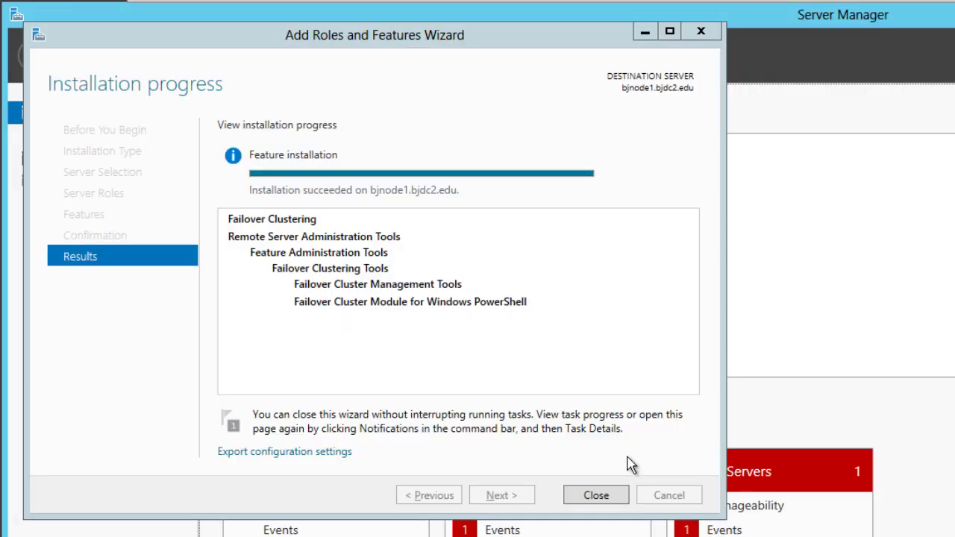
pyautogui.click(597, 495)
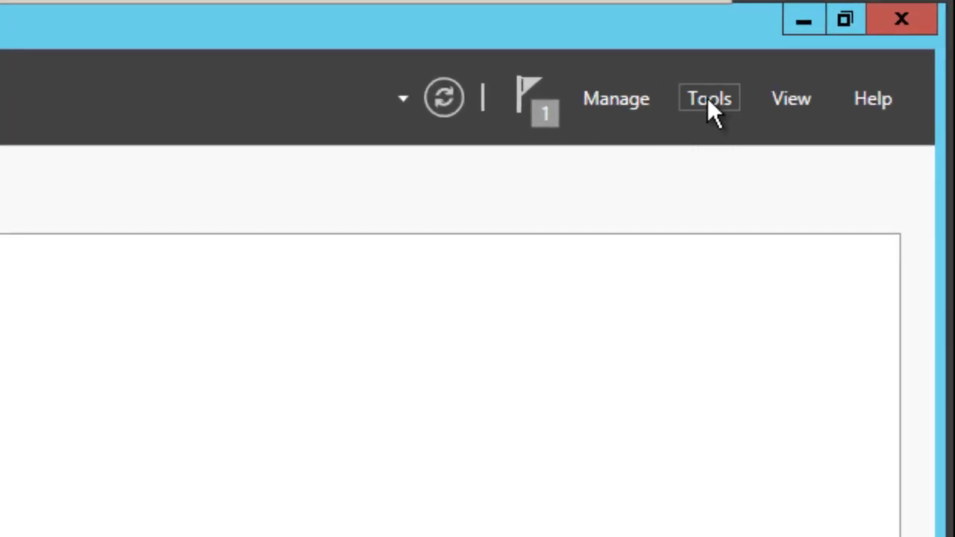
# Open Failover Cluster Manager on bj-node1 and maximize its window.
pyautogui.click(709, 103)
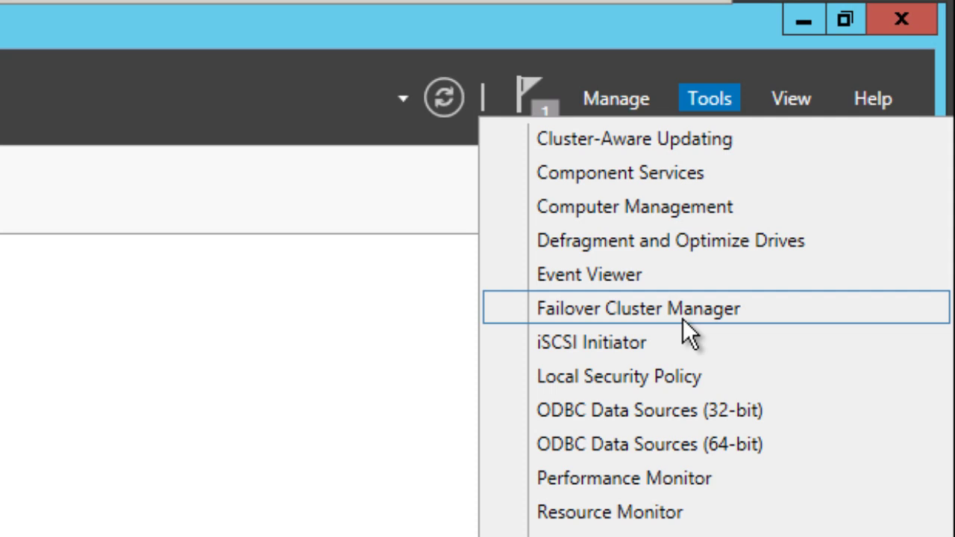
pyautogui.click(680, 313)
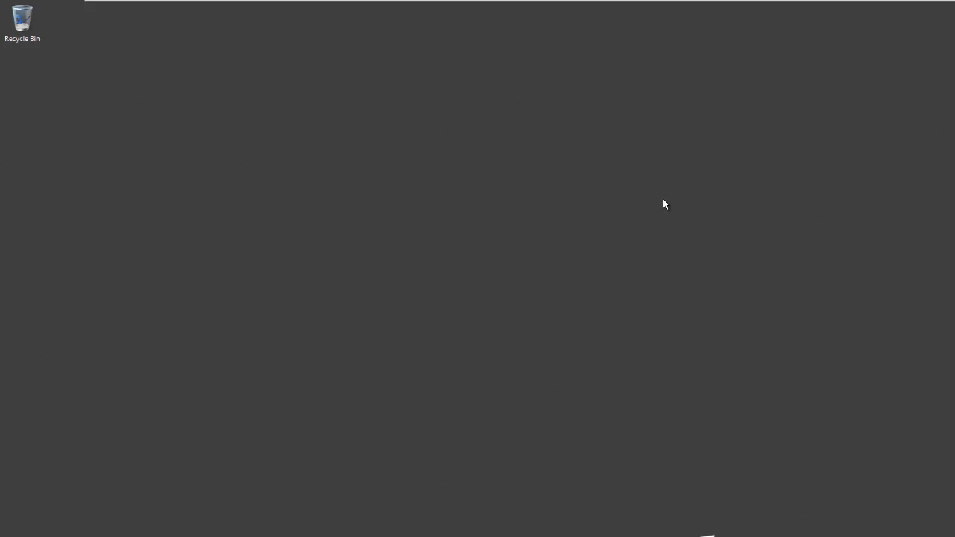
pyautogui.moveTo(311, 3)
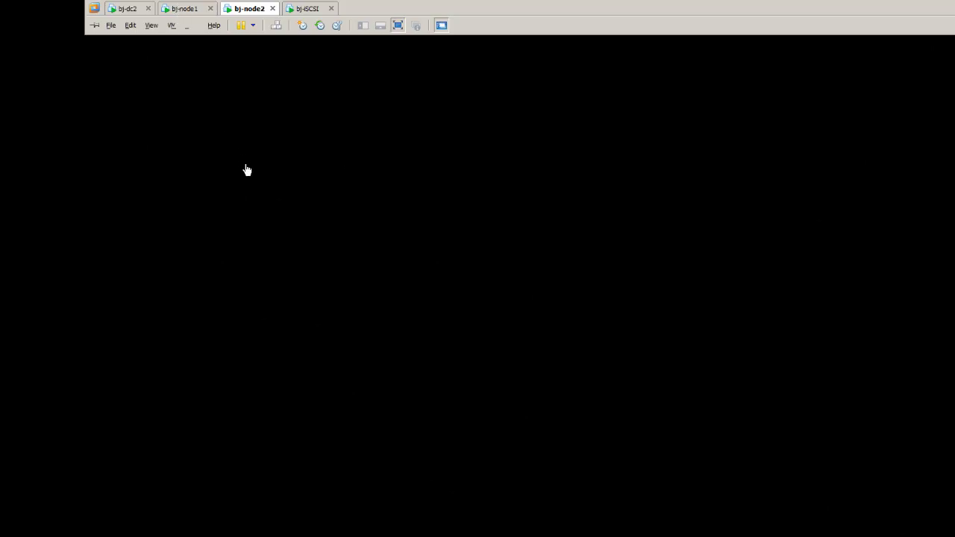
pyautogui.click(184, 9)
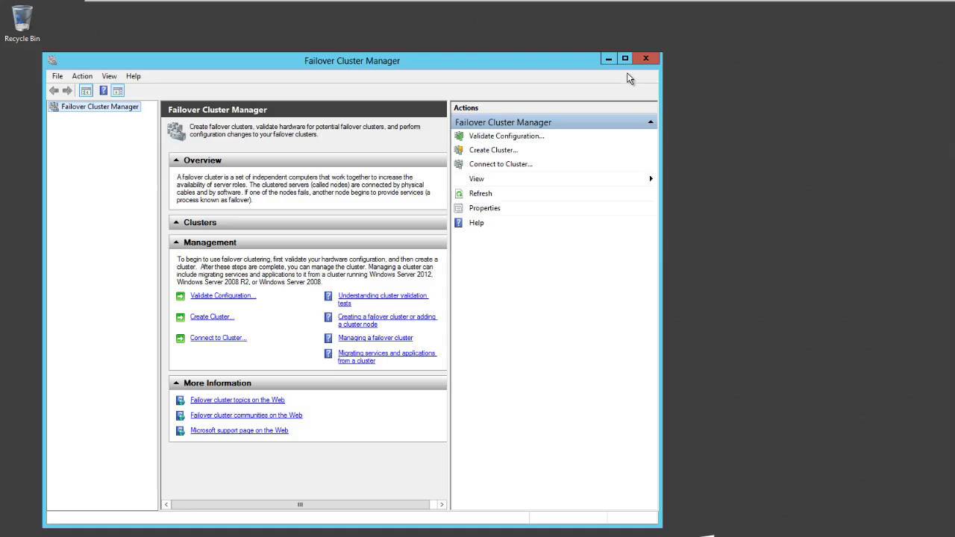
pyautogui.click(625, 59)
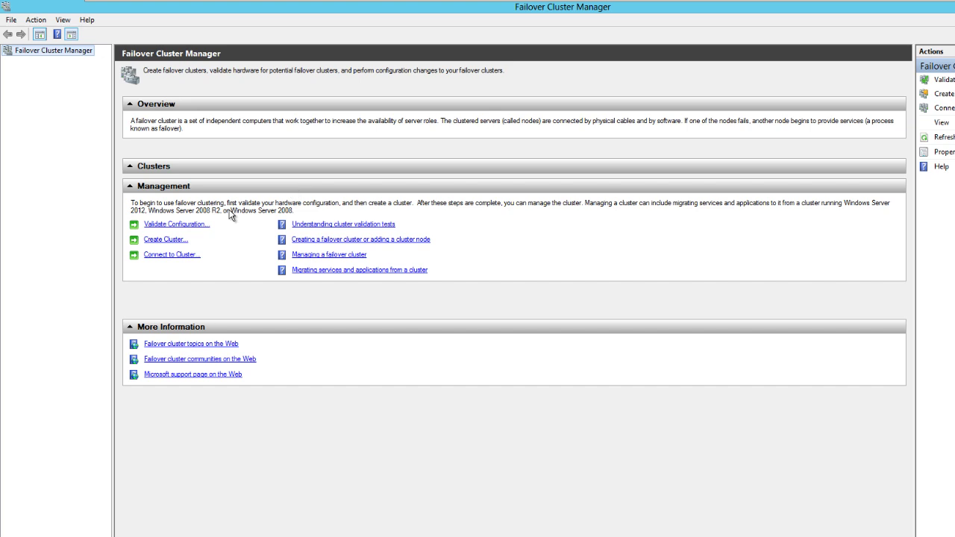
# Start the Validate a Configuration wizard and proceed to the server selection page.
pyautogui.click(198, 227)
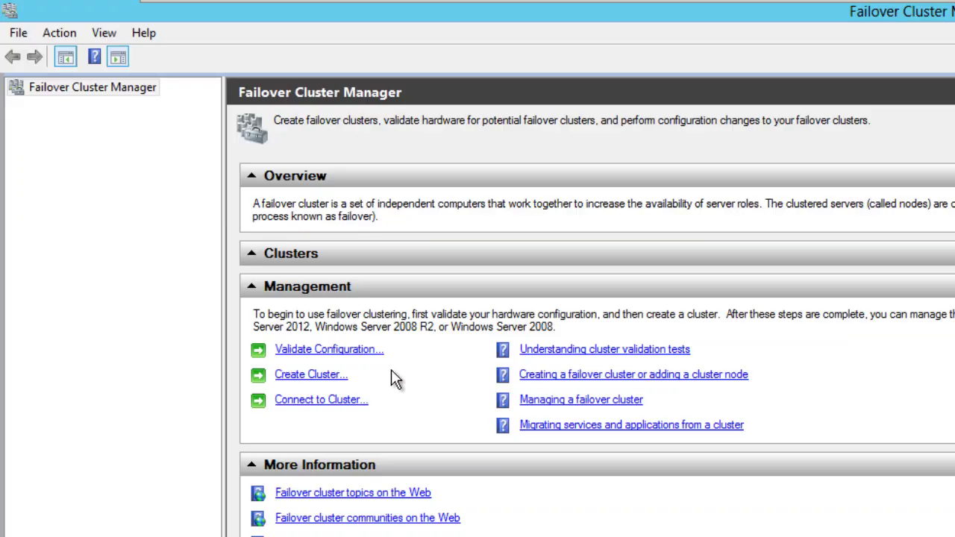
pyautogui.click(366, 357)
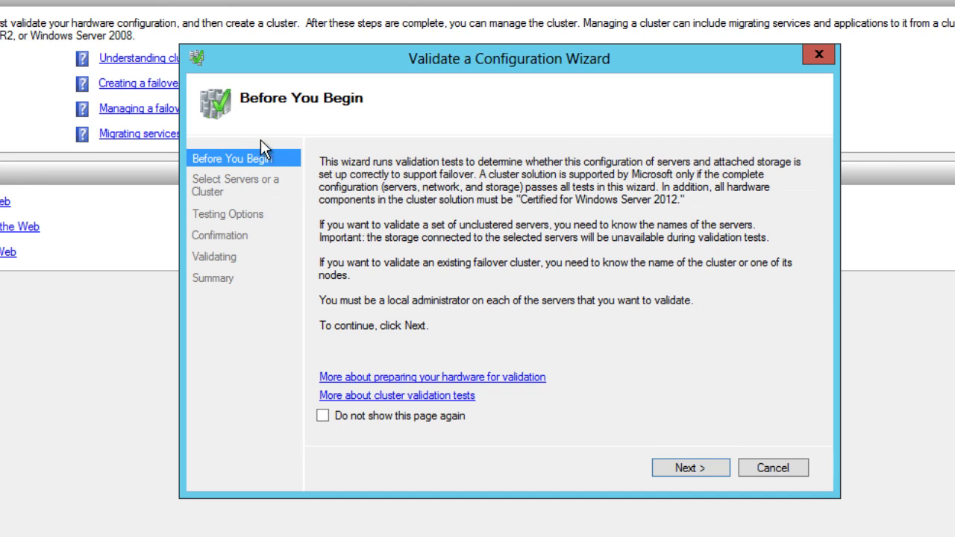
pyautogui.click(691, 470)
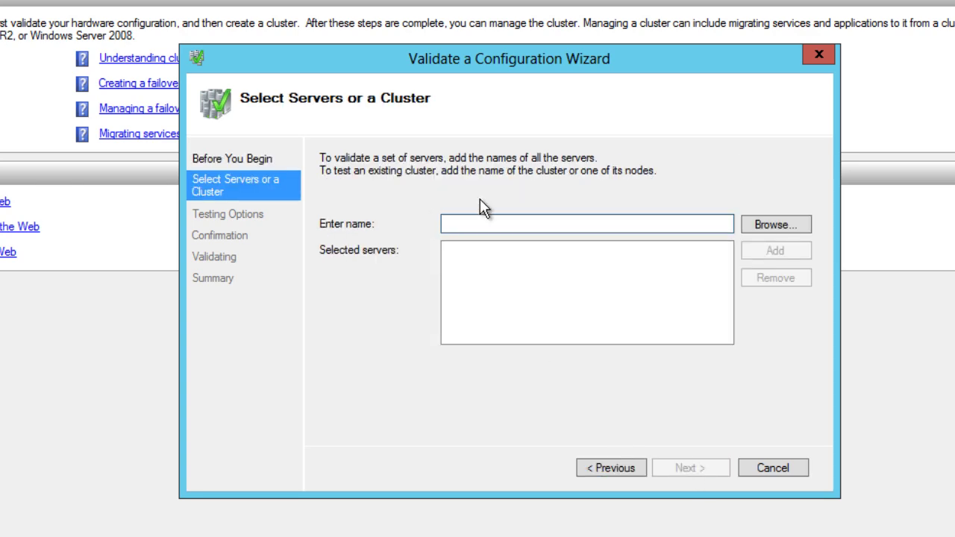
# Look up domain computers matching "bj" for validation and pick BJNODE1 and BJNODE2 from the matching names.
pyautogui.click(779, 227)
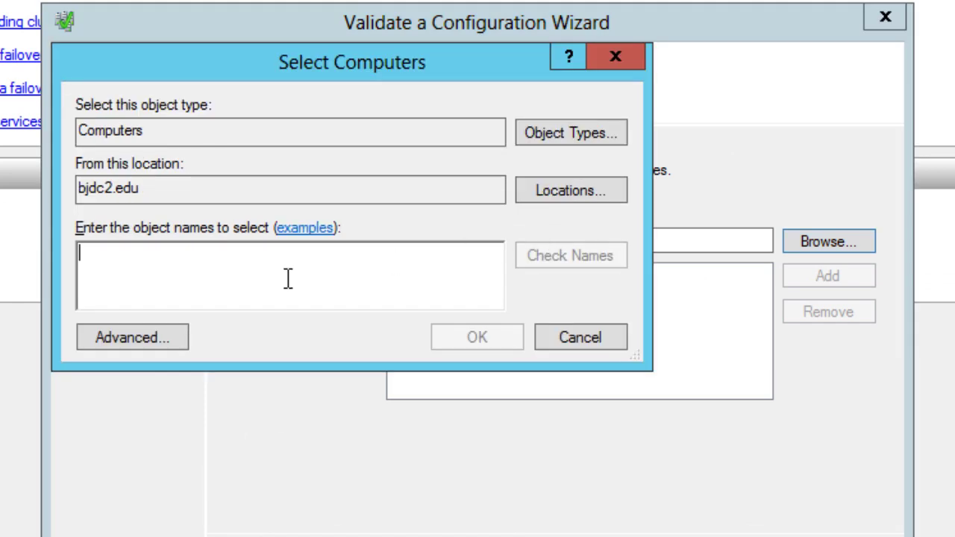
pyautogui.write('bj')
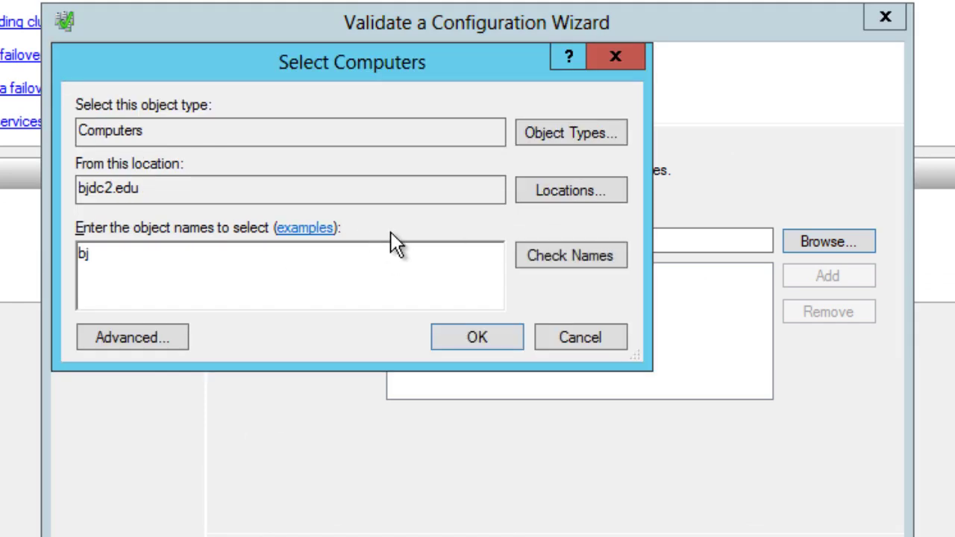
pyautogui.click(545, 256)
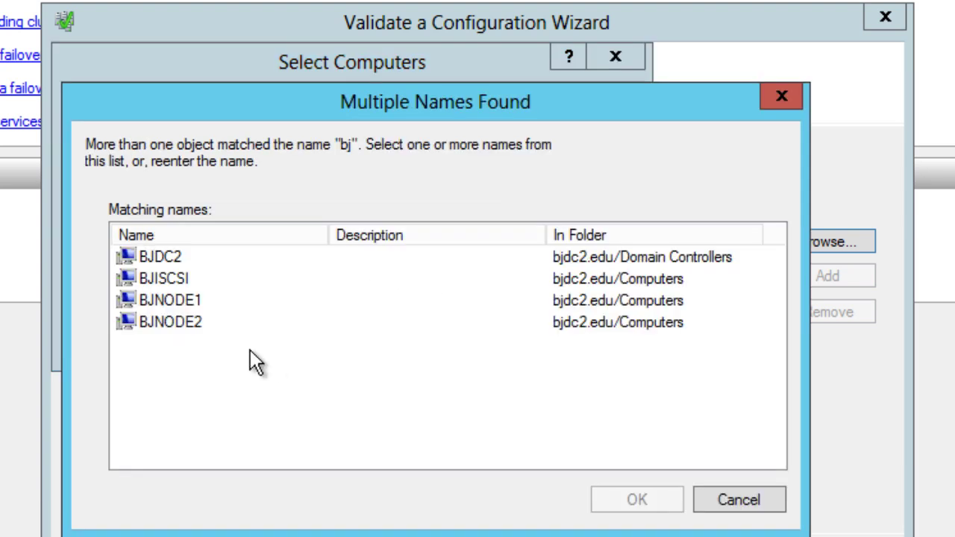
pyautogui.click(200, 328)
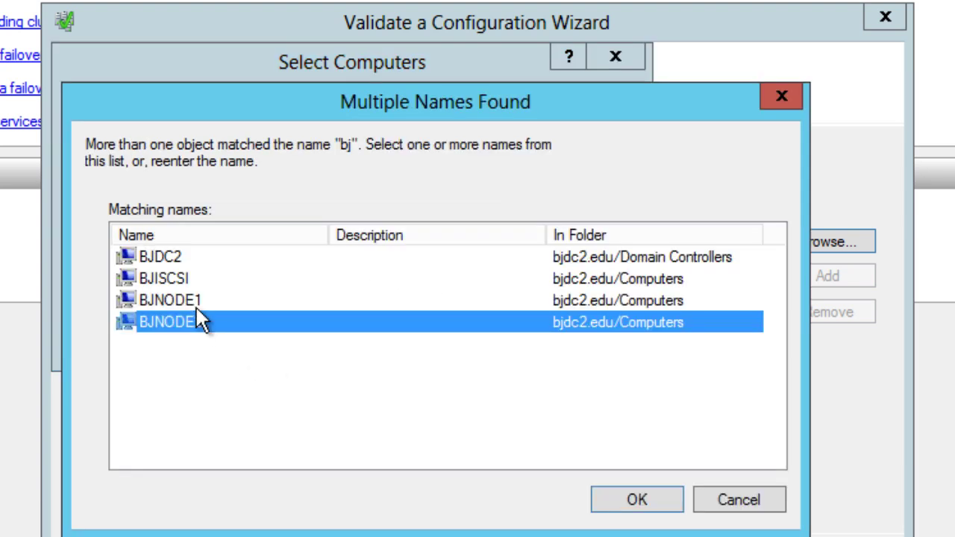
pyautogui.keyDown('ctrl'); pyautogui.click(200, 306); pyautogui.keyUp('ctrl')
pyautogui.click(625, 500)
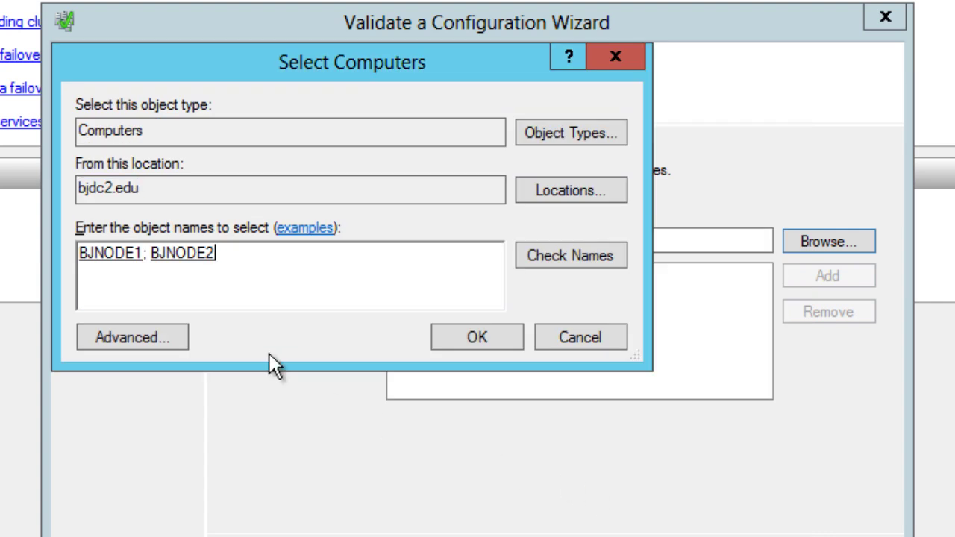
# Add the picked bjnode1 and bjnode2 servers to the validation list and choose to run all tests.
pyautogui.click(465, 335)
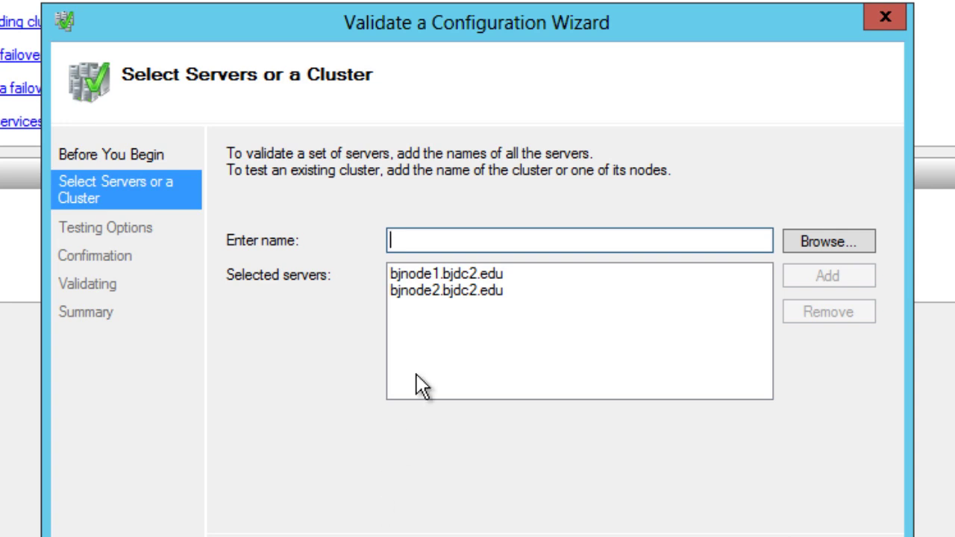
pyautogui.click(441, 276)
pyautogui.click(448, 291)
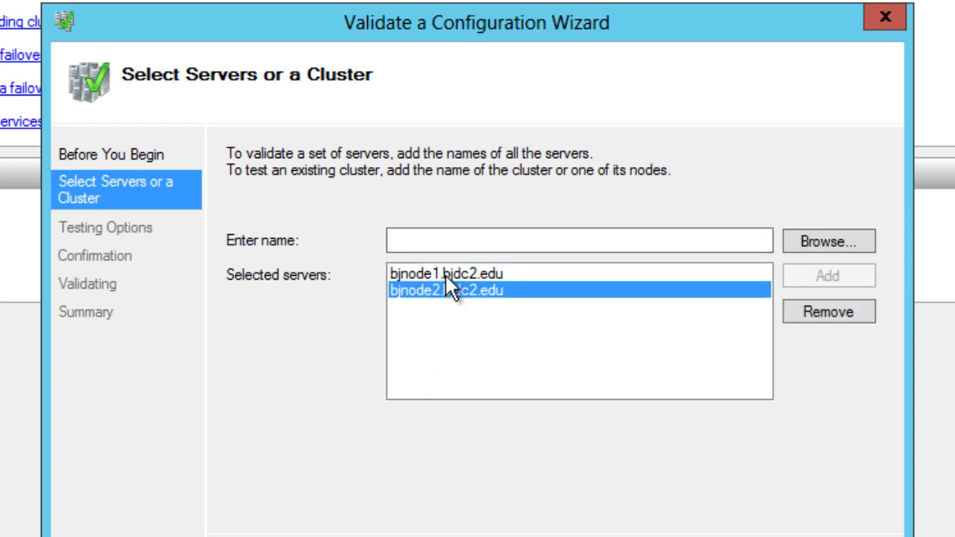
pyautogui.click(447, 275)
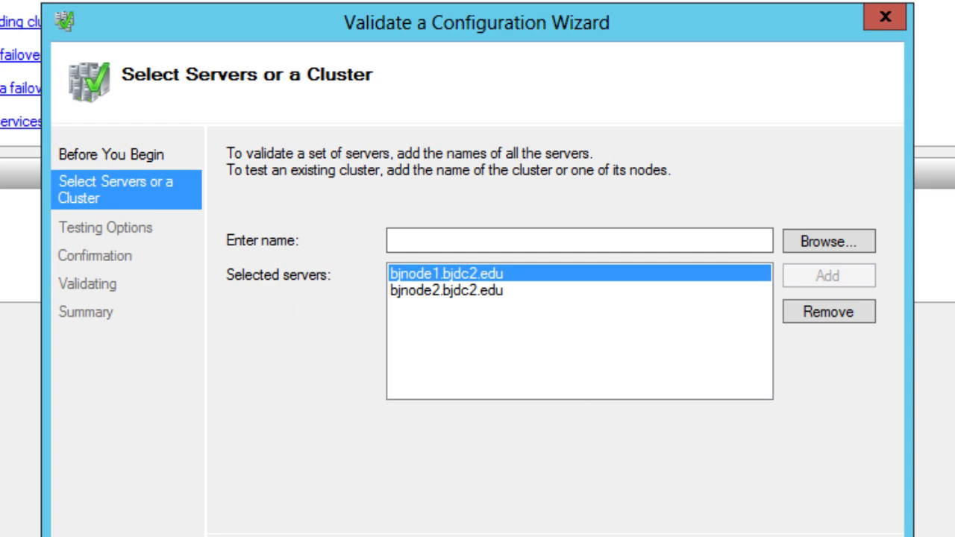
pyautogui.click(728, 536)
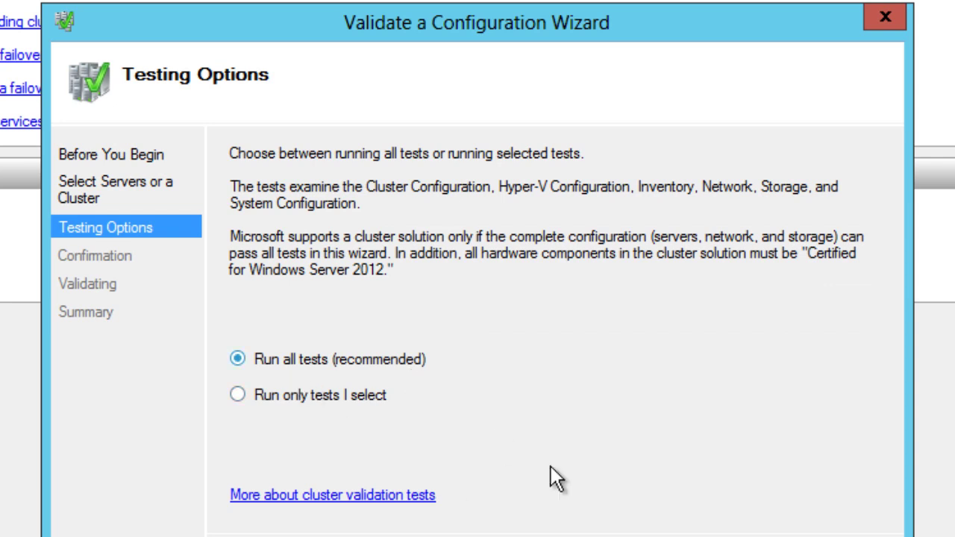
pyautogui.click(727, 536)
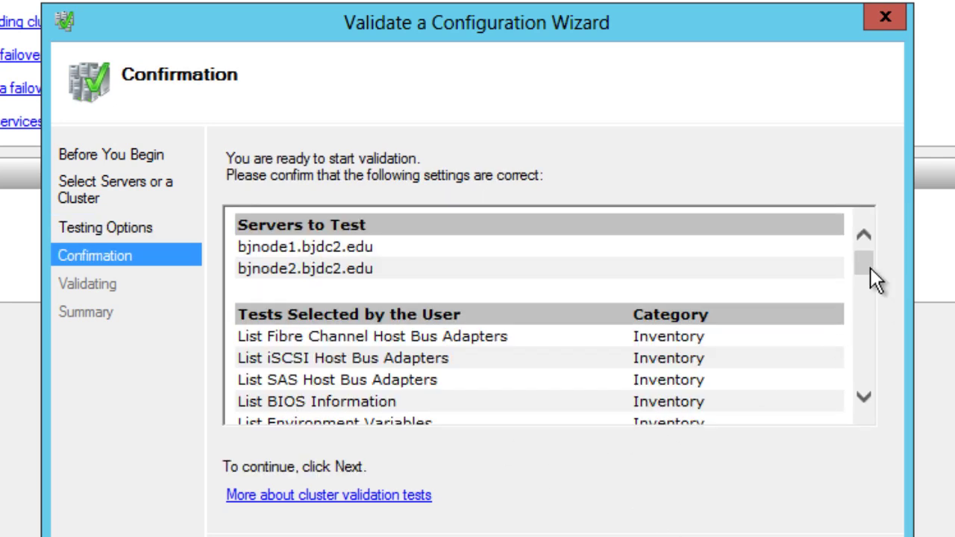
# Review the list of selected tests, including Validate SCSI-3 Persistent Reservation, and start the validation.
pyautogui.moveTo(871, 267); pyautogui.dragTo(870, 340)
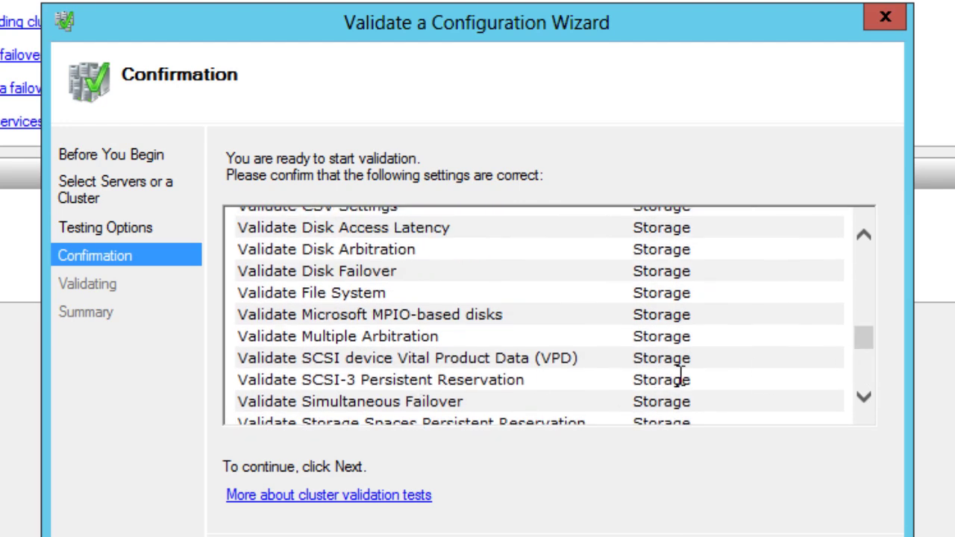
pyautogui.moveTo(681, 379); pyautogui.dragTo(276, 396)
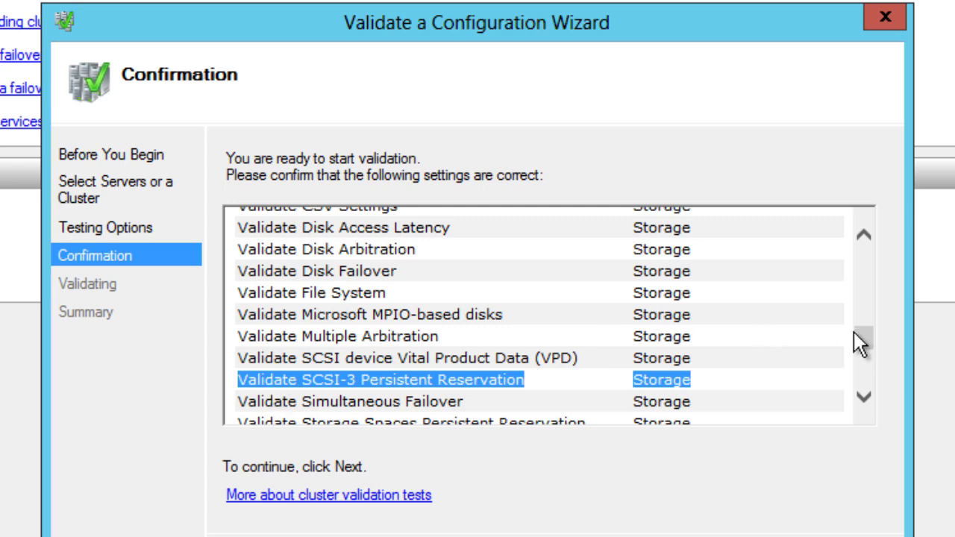
pyautogui.moveTo(865, 337)
pyautogui.mouseDown()
pyautogui.moveTo(864, 325)
pyautogui.moveTo(865, 344)
pyautogui.mouseUp()
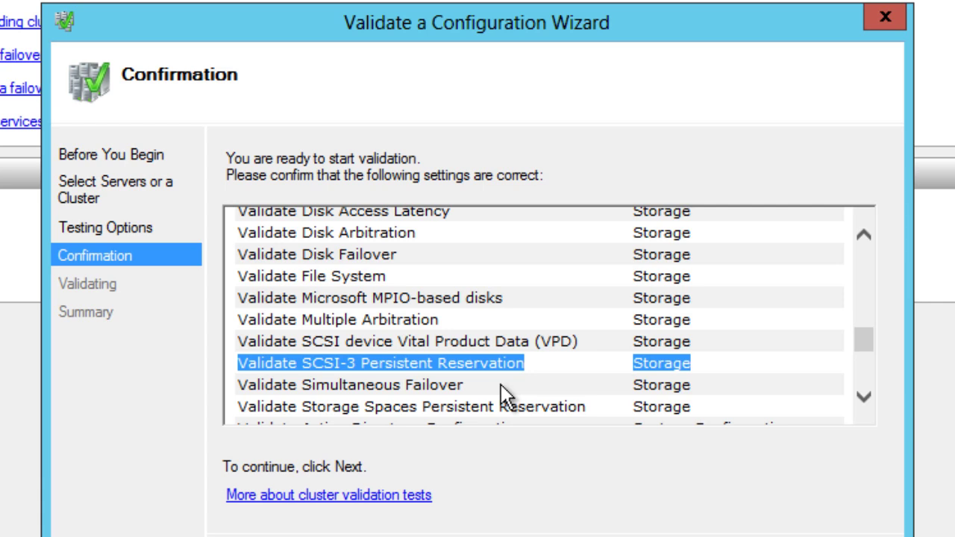
pyautogui.press('Return')
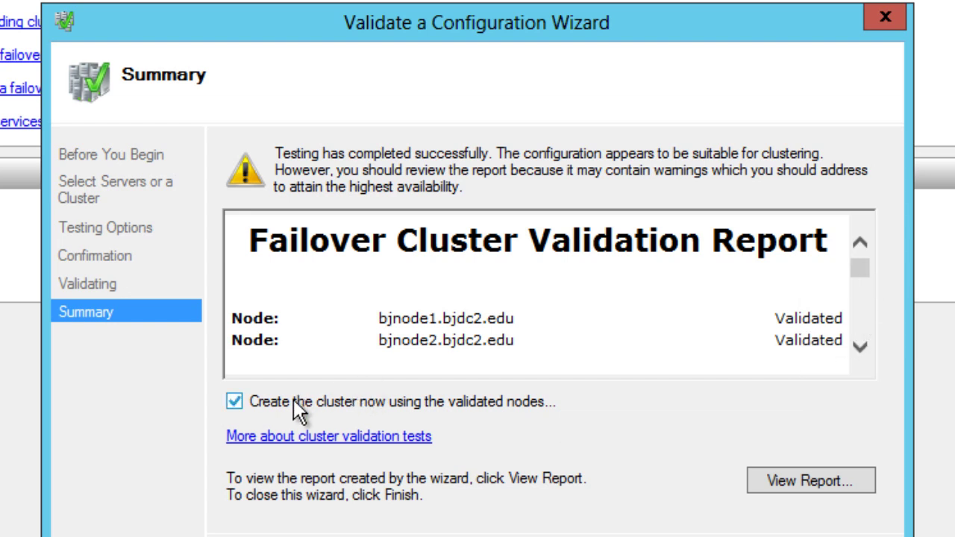
# Open the full validation report, postpone the Internet Explorer recommended settings, and look through the test results.
pyautogui.click(790, 481)
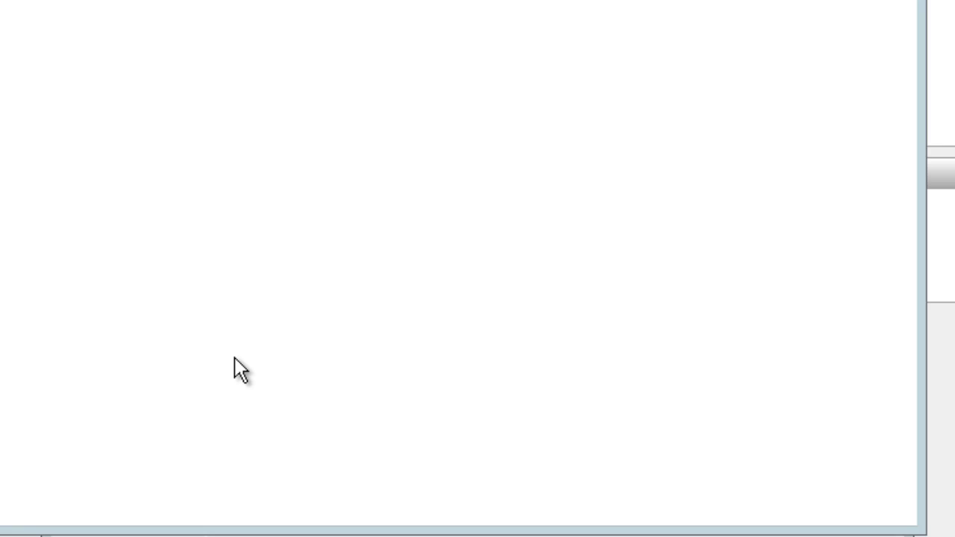
pyautogui.click(39, 196)
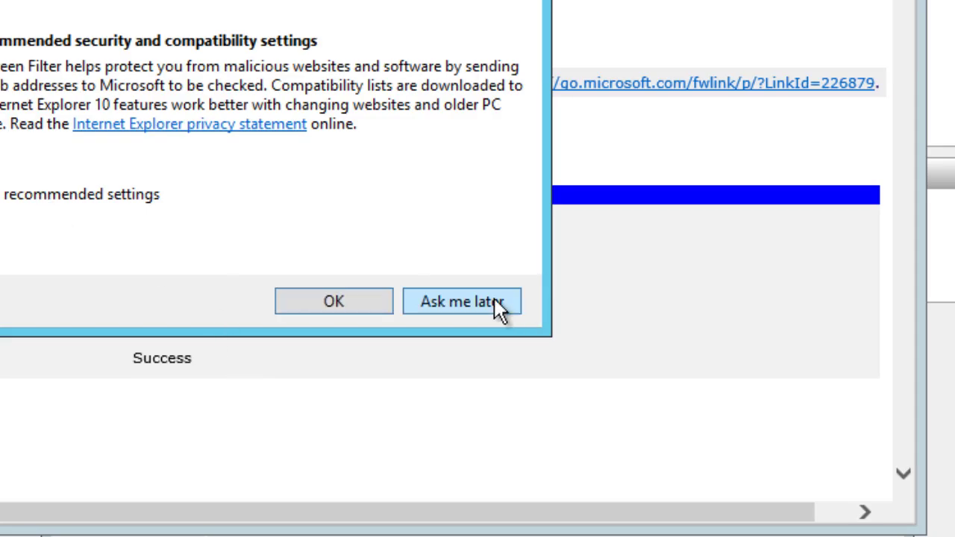
pyautogui.click(490, 303)
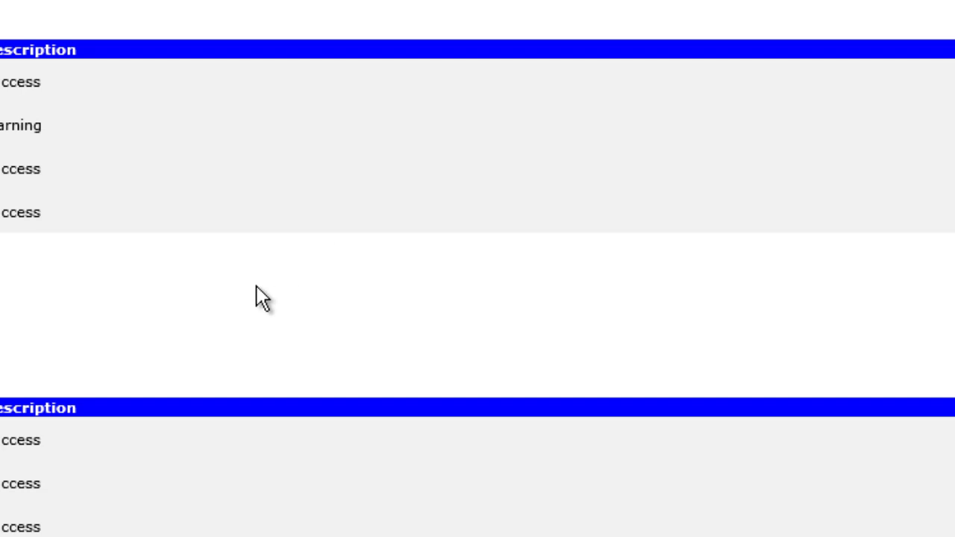
pyautogui.scroll(-5, 256, 285)
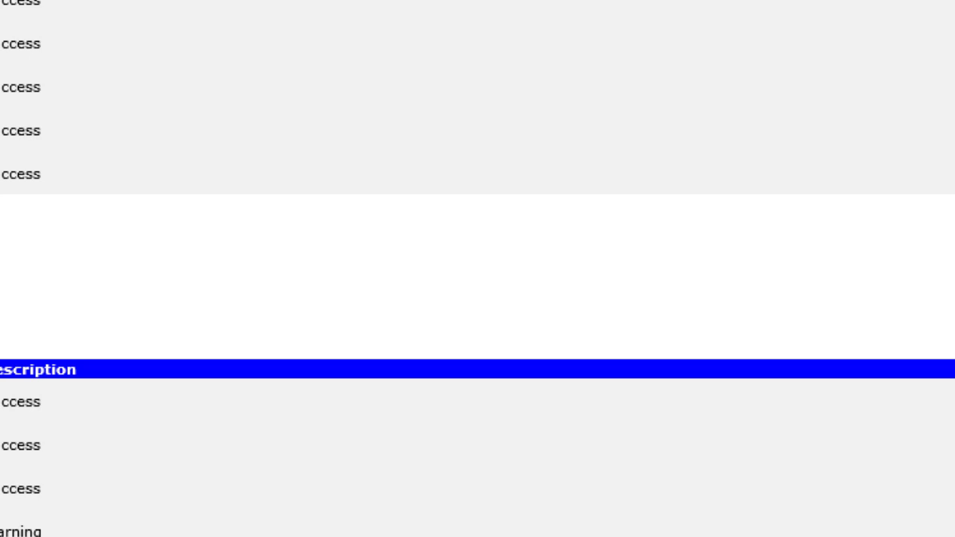
pyautogui.scroll(-3, 477, 299)
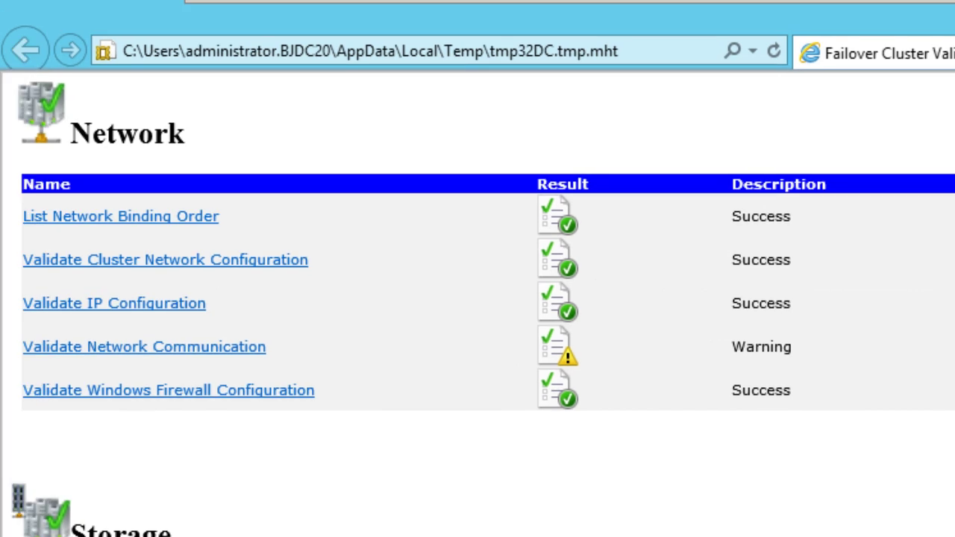
# Look at the StarWind target list on bj-iSCSI, return to bj-node1 and examine the report's storage test results.
pyautogui.moveTo(860, 3)
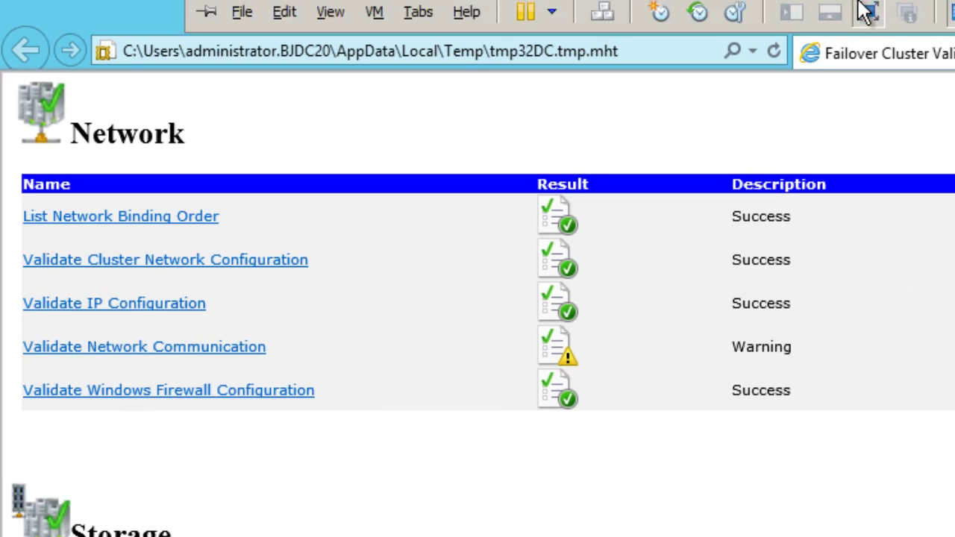
pyautogui.click(684, 11)
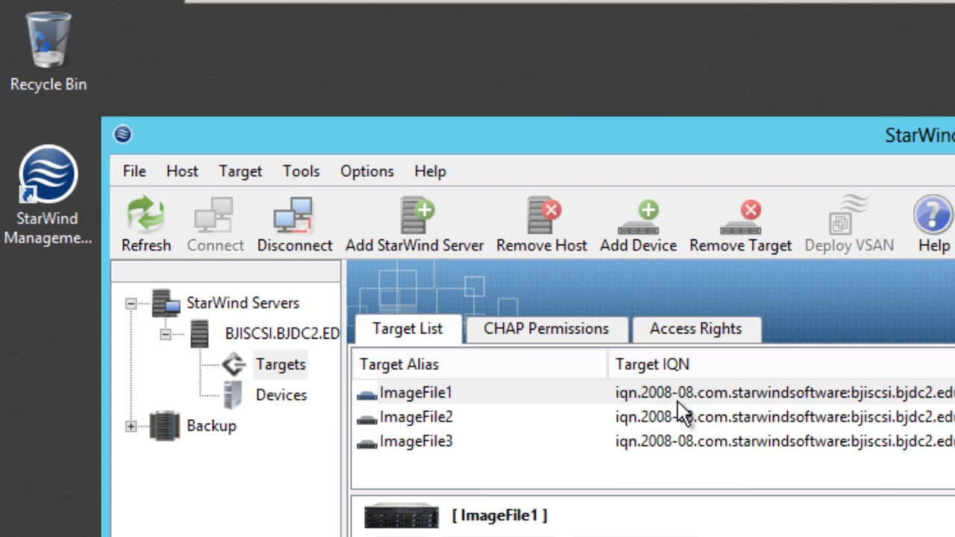
pyautogui.moveTo(846, 10)
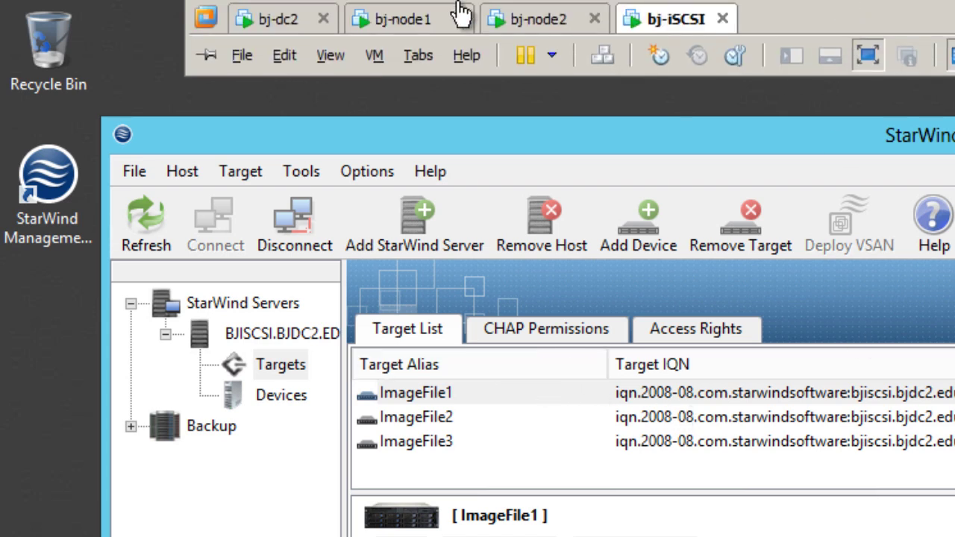
pyautogui.click(395, 18)
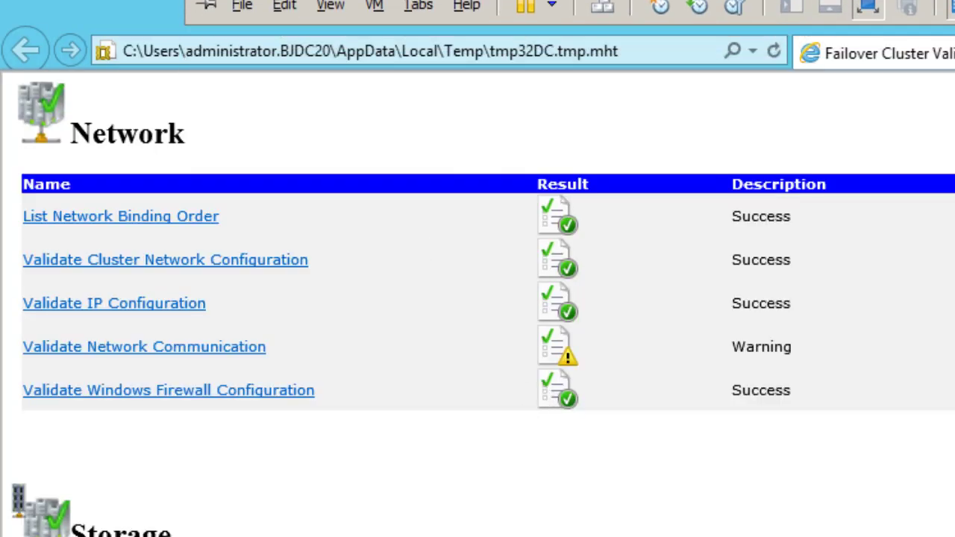
pyautogui.scroll(-10, 478, 299)
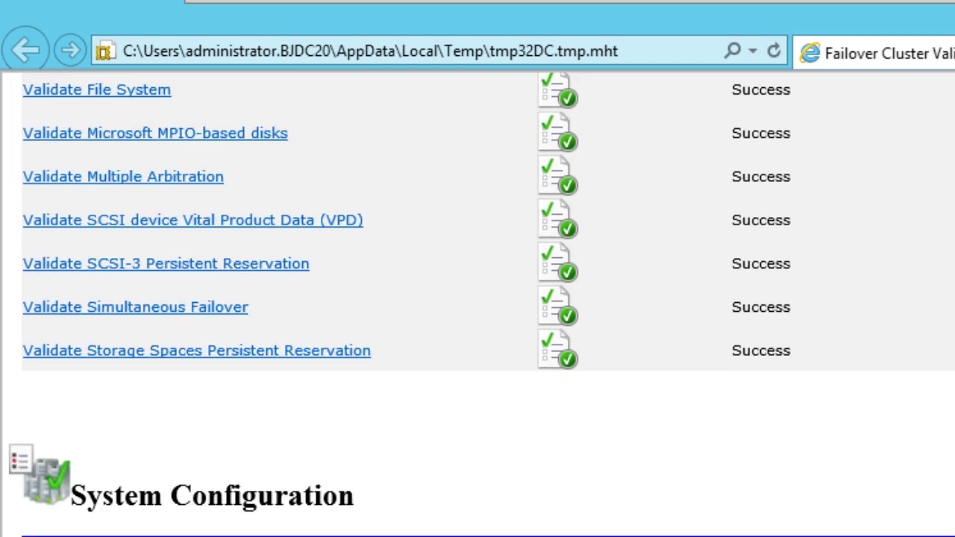
pyautogui.scroll(10, 478, 298)
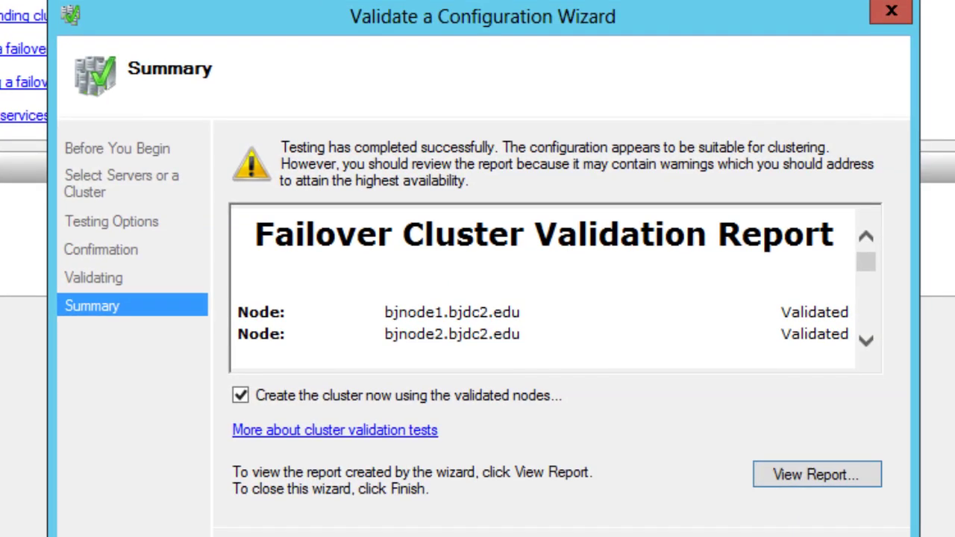
# Finish validation with creation of the cluster from the validated nodes enabled, and name the cluster bj-cluster.
pyautogui.click(836, 536)
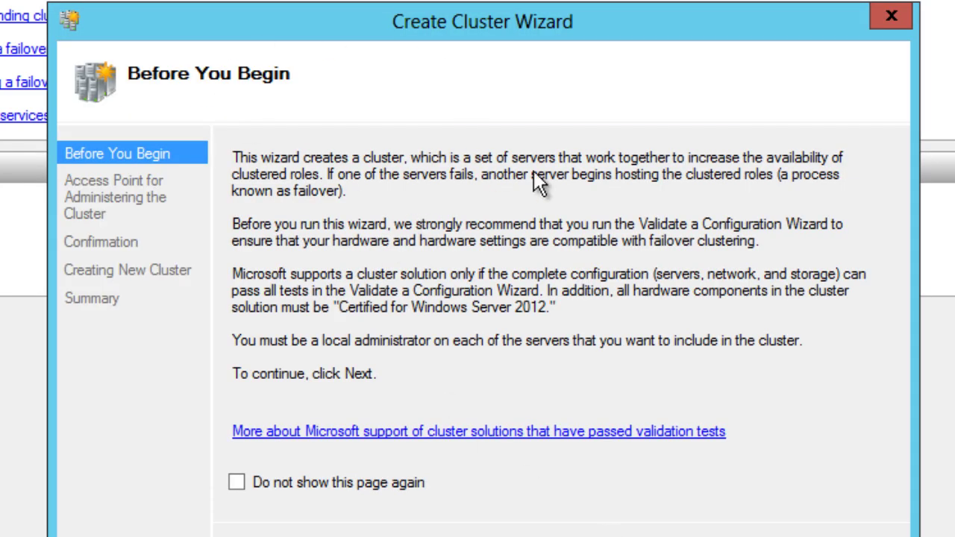
pyautogui.click(720, 536)
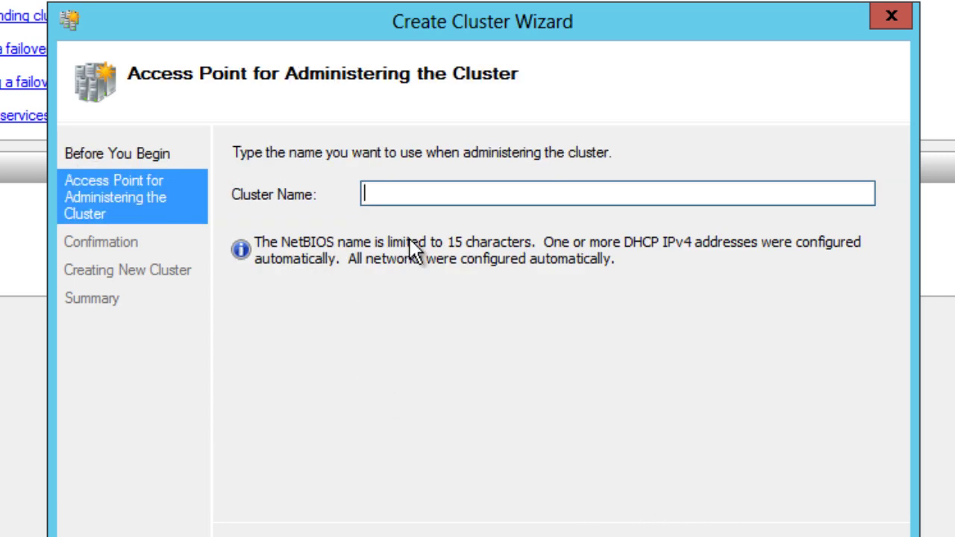
pyautogui.write('bj-cluster')
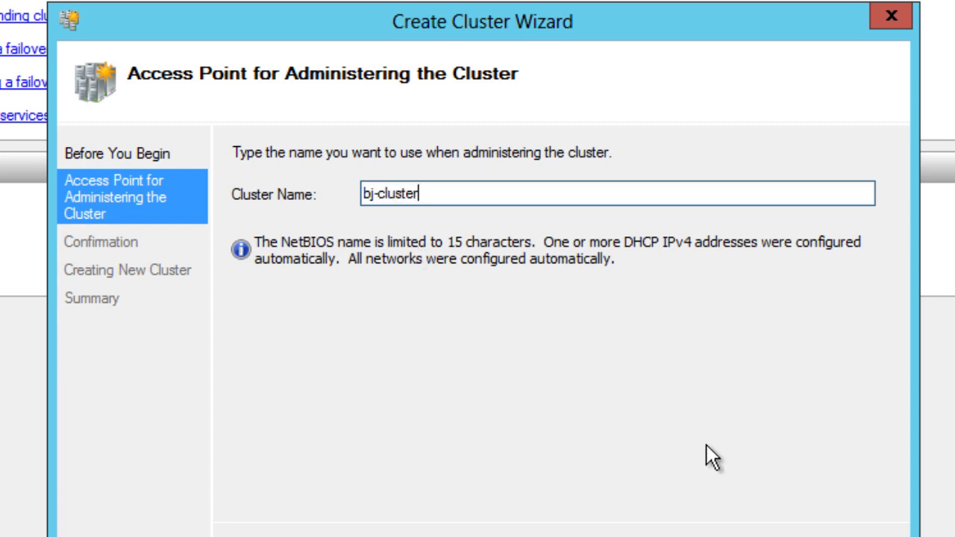
# Look at the domain's Computers container in Active Directory Users and Computers, return to the Create Cluster Wizard and accept the cluster name.
pyautogui.moveTo(448, 193); pyautogui.dragTo(296, 192)
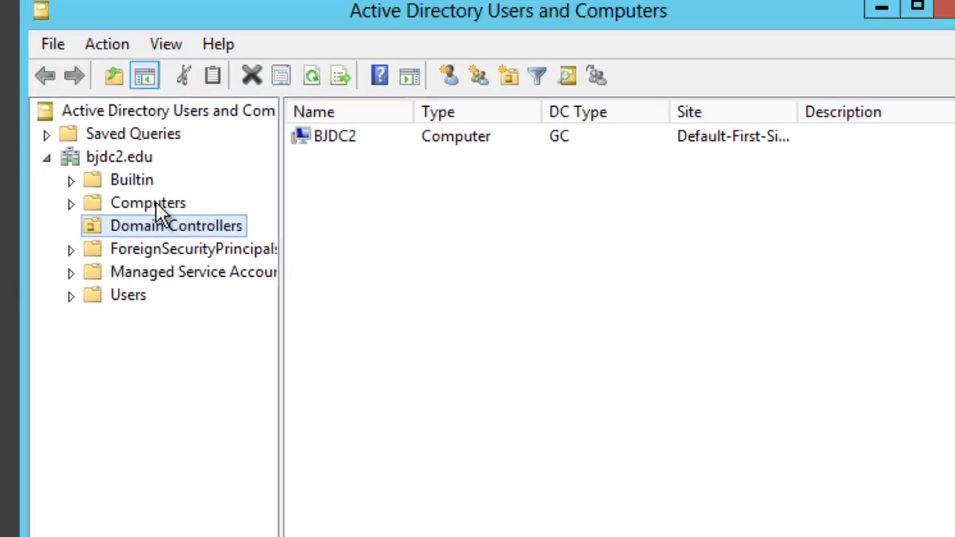
pyautogui.click(160, 212)
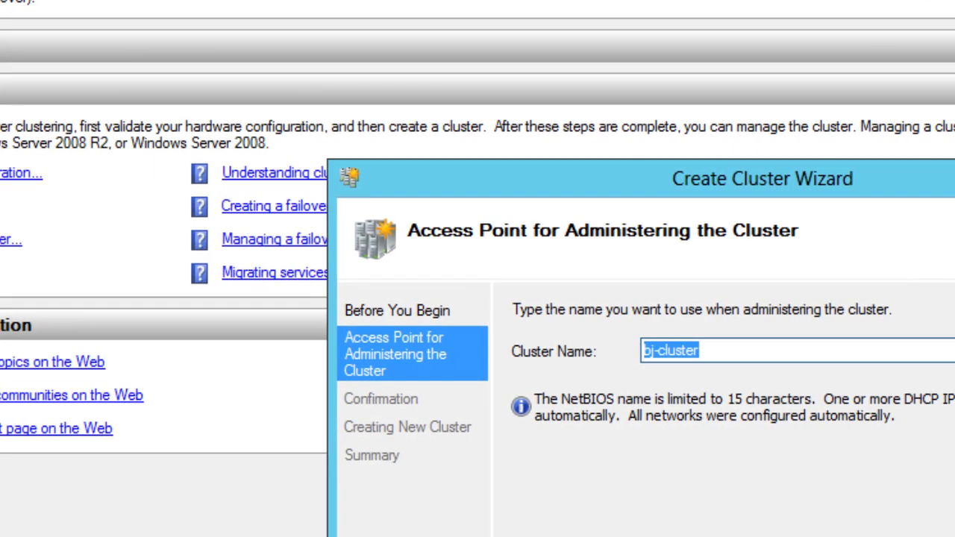
pyautogui.press('Return')
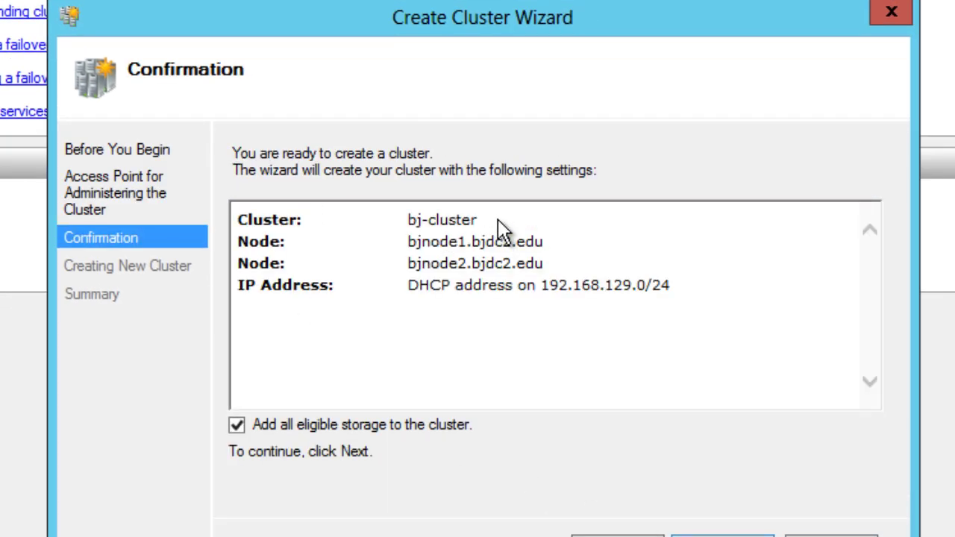
# Check the cluster name and IP address settings, create the cluster with all eligible storage added, and close the wizard.
pyautogui.moveTo(495, 222); pyautogui.dragTo(406, 221)
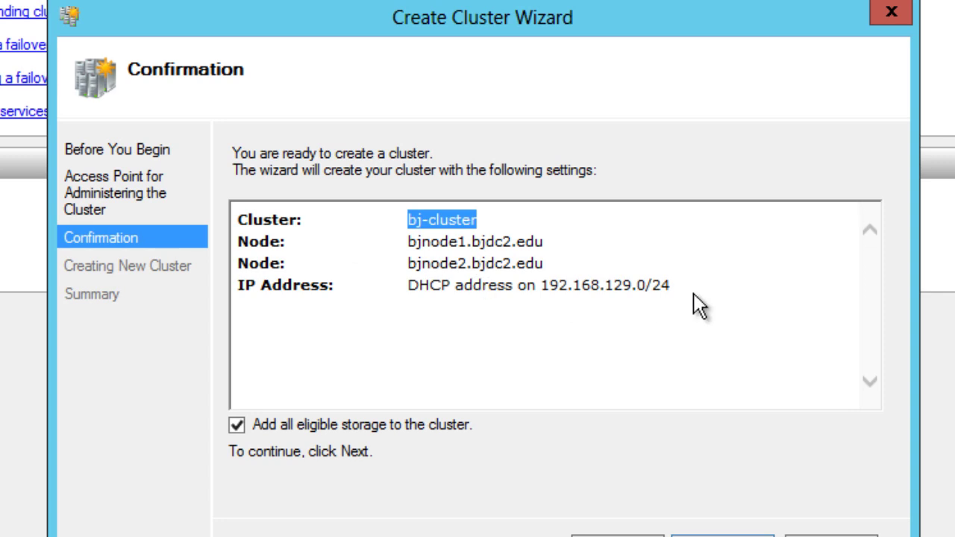
pyautogui.moveTo(683, 284); pyautogui.dragTo(460, 285)
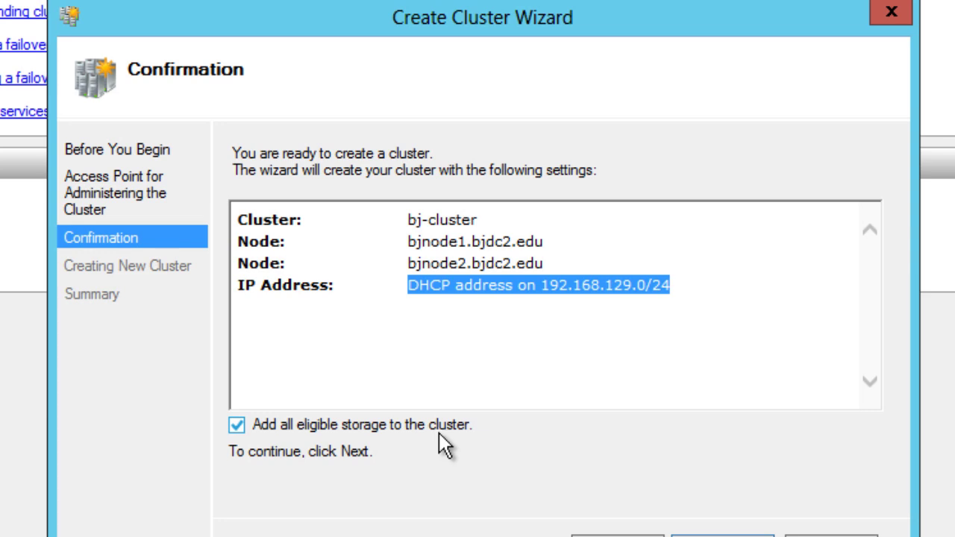
pyautogui.click(722, 536)
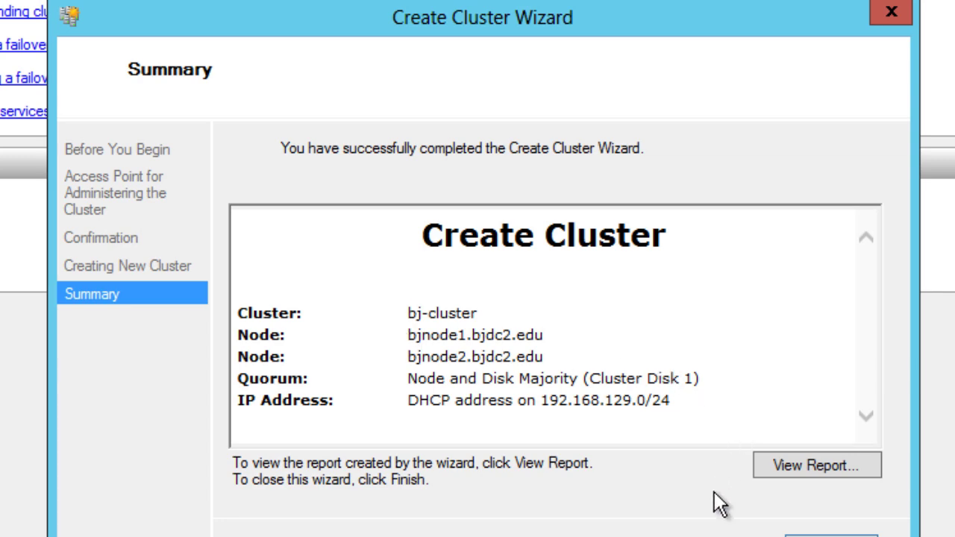
pyautogui.click(831, 536)
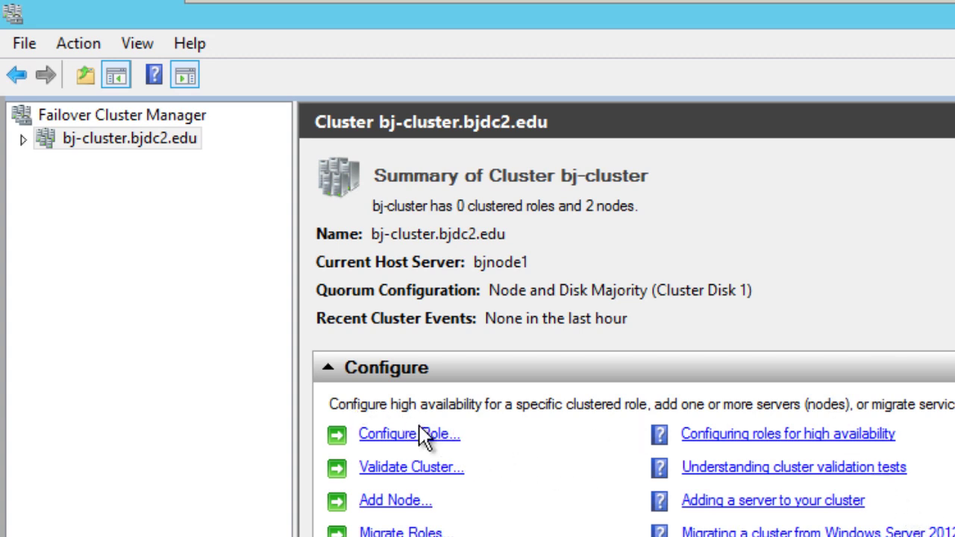
# Expand bj-cluster.bjdc2.edu and examine its Roles and the roles on nodes bjnode1 and bjnode2.
pyautogui.click(23, 139)
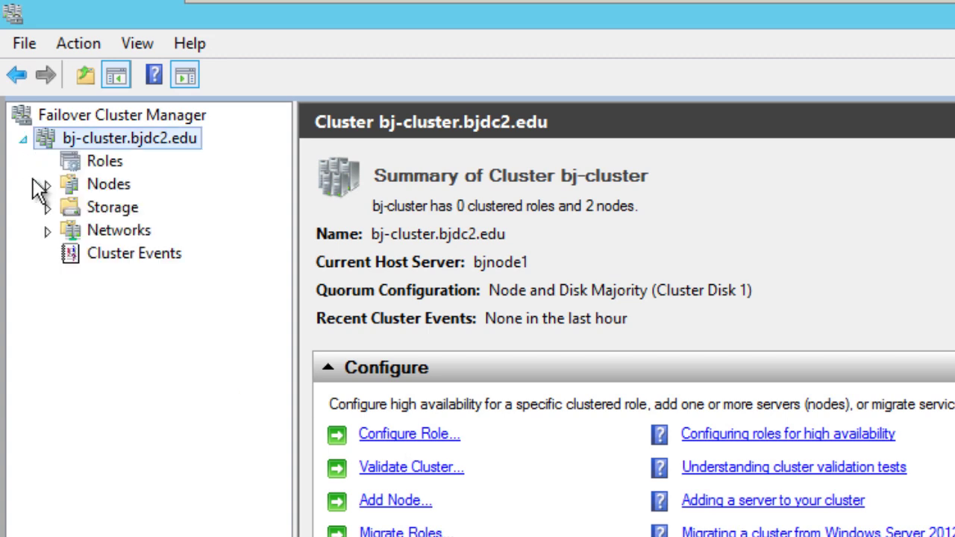
pyautogui.click(105, 162)
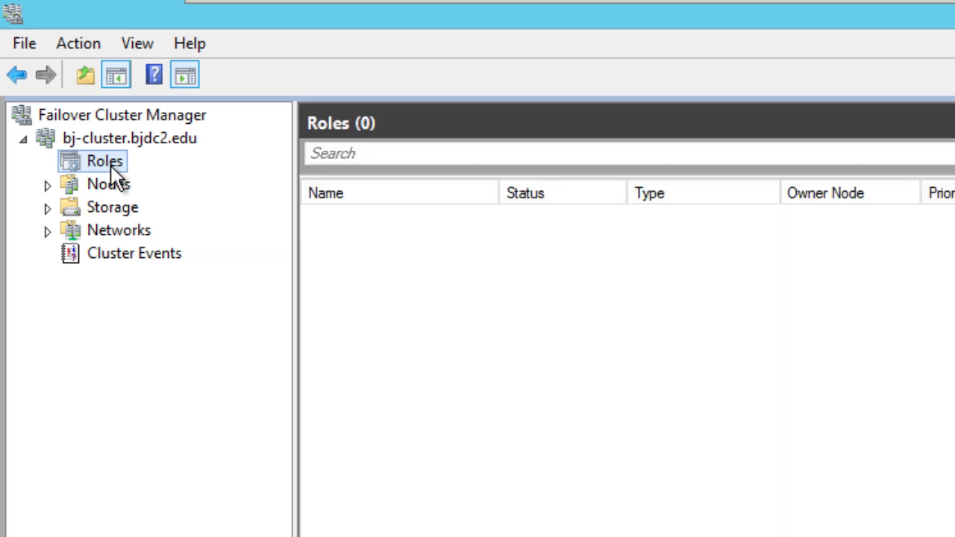
pyautogui.click(48, 186)
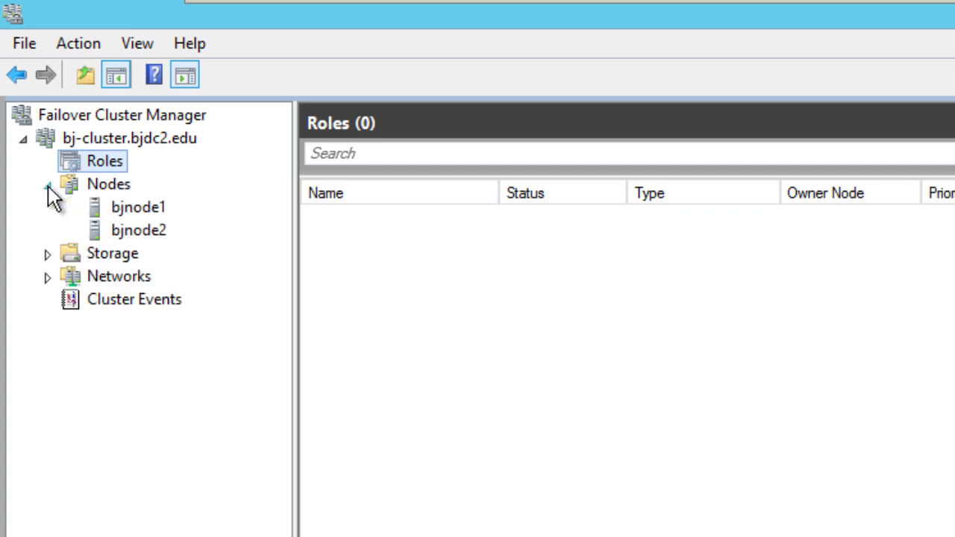
pyautogui.click(136, 211)
pyautogui.click(148, 234)
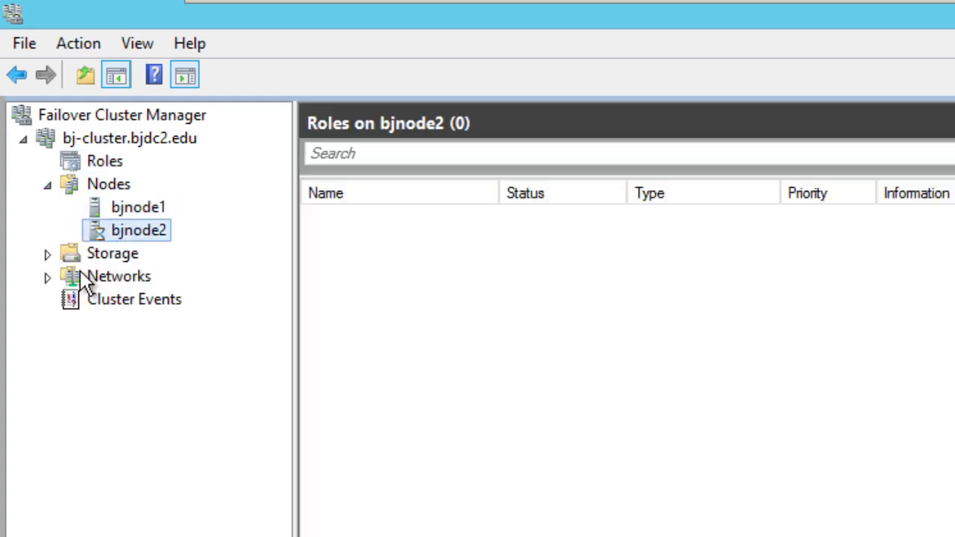
pyautogui.click(138, 212)
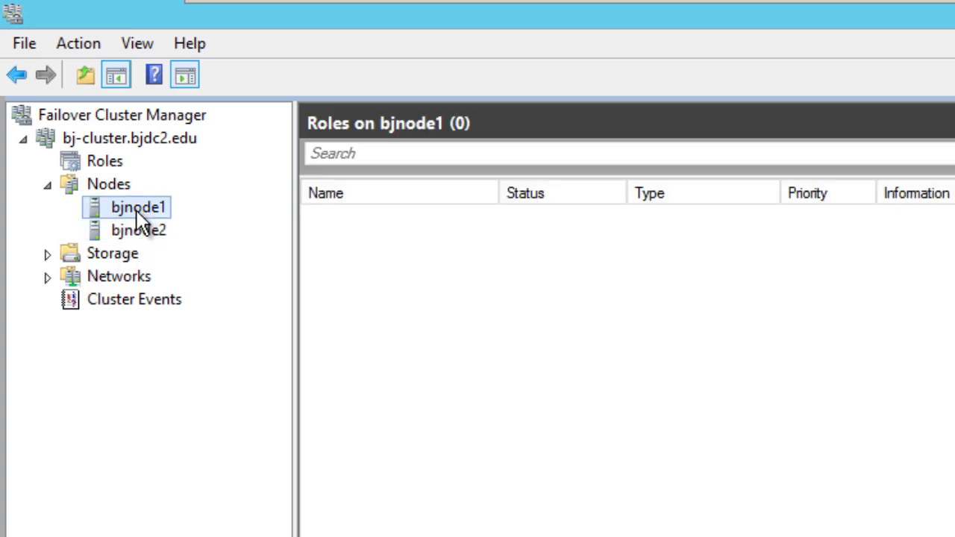
# Examine the disks and storage pools of the cluster under Storage.
pyautogui.click(48, 256)
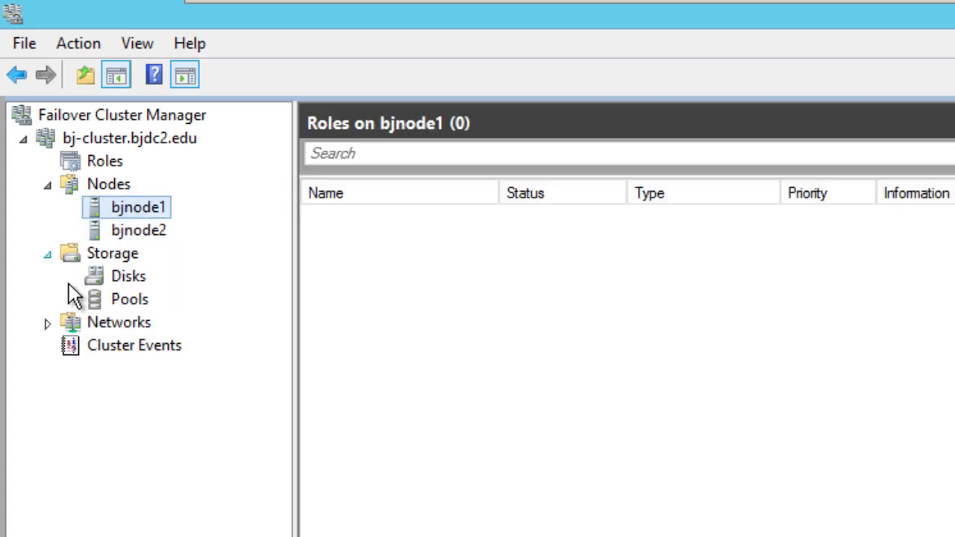
pyautogui.click(125, 279)
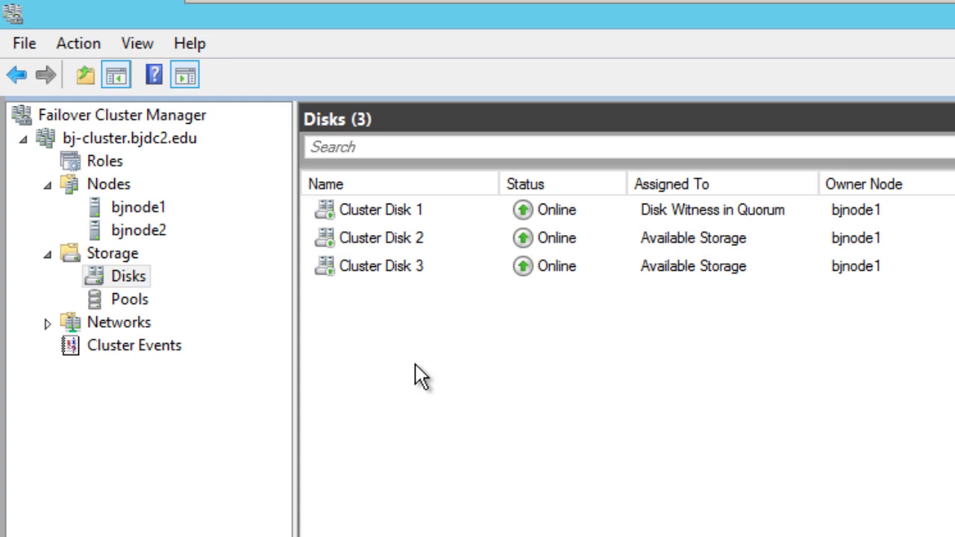
pyautogui.click(136, 297)
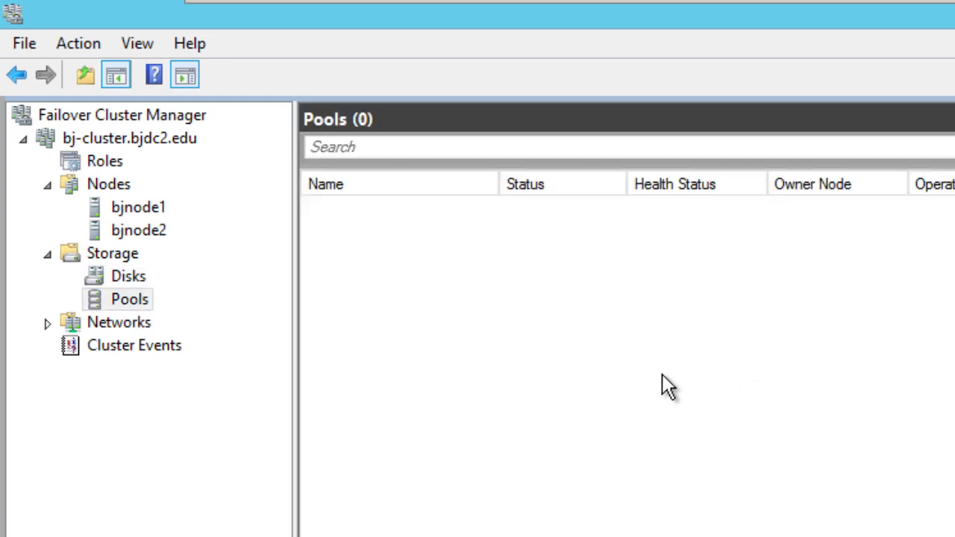
# Examine Cluster Network 1 with the adapter and IP address details of both node connections, and revisit nodes bjnode1 and bjnode2.
pyautogui.click(47, 323)
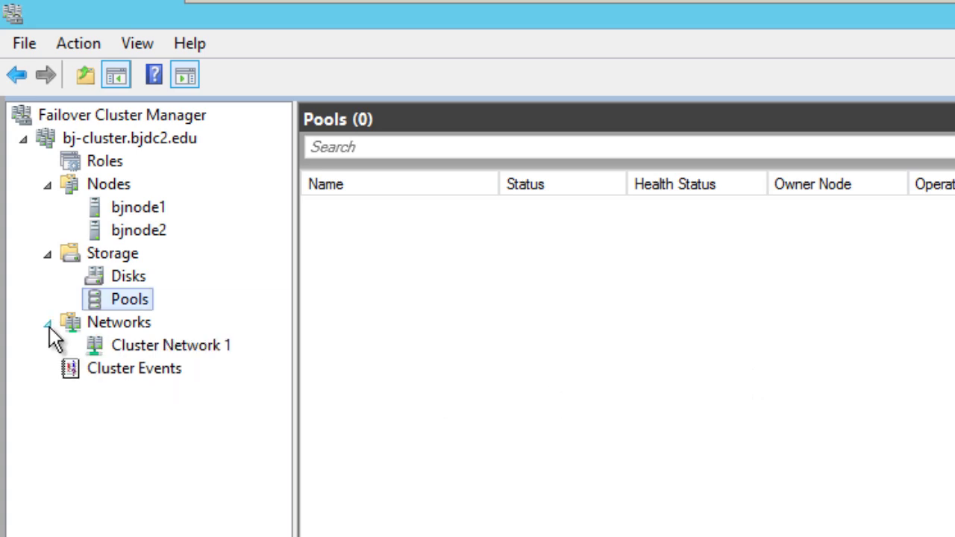
pyautogui.click(196, 351)
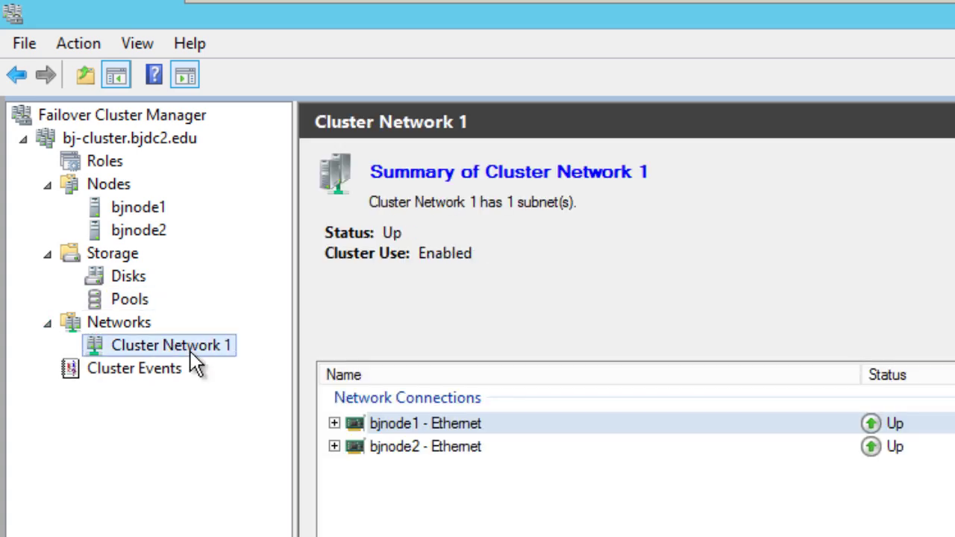
pyautogui.click(334, 423)
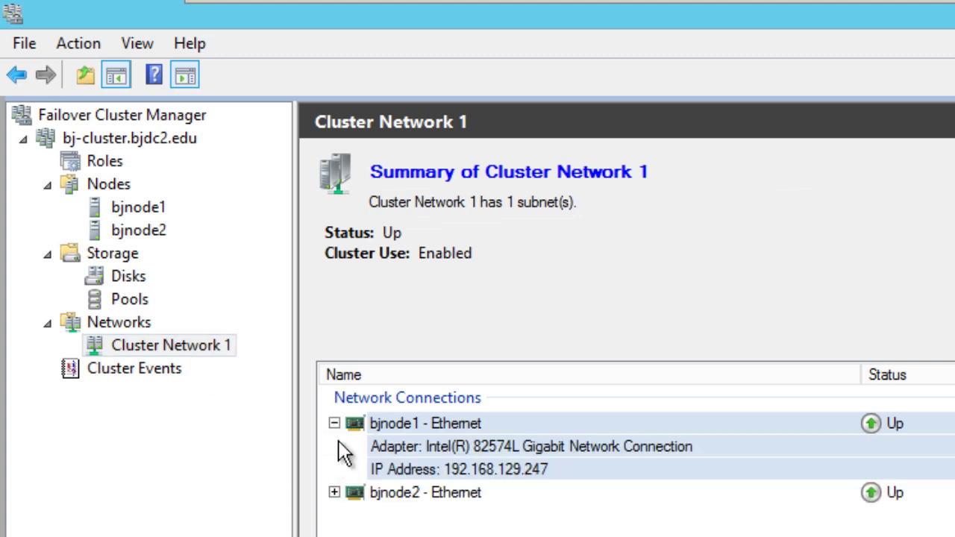
pyautogui.click(335, 493)
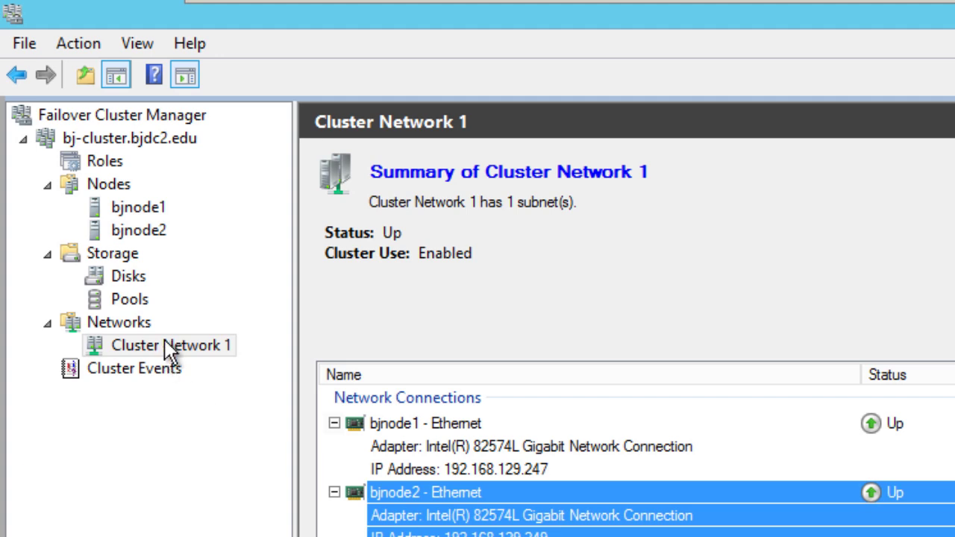
pyautogui.click(132, 208)
pyautogui.click(139, 233)
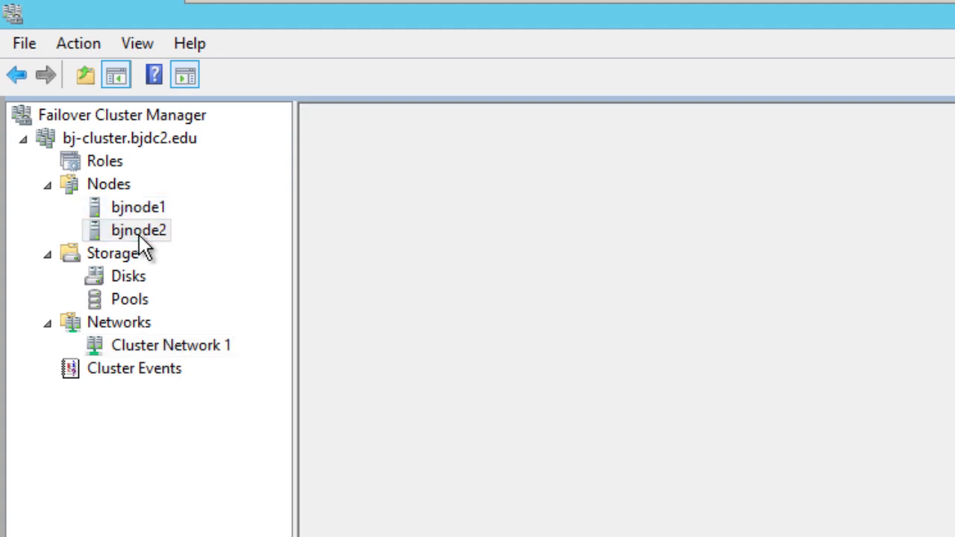